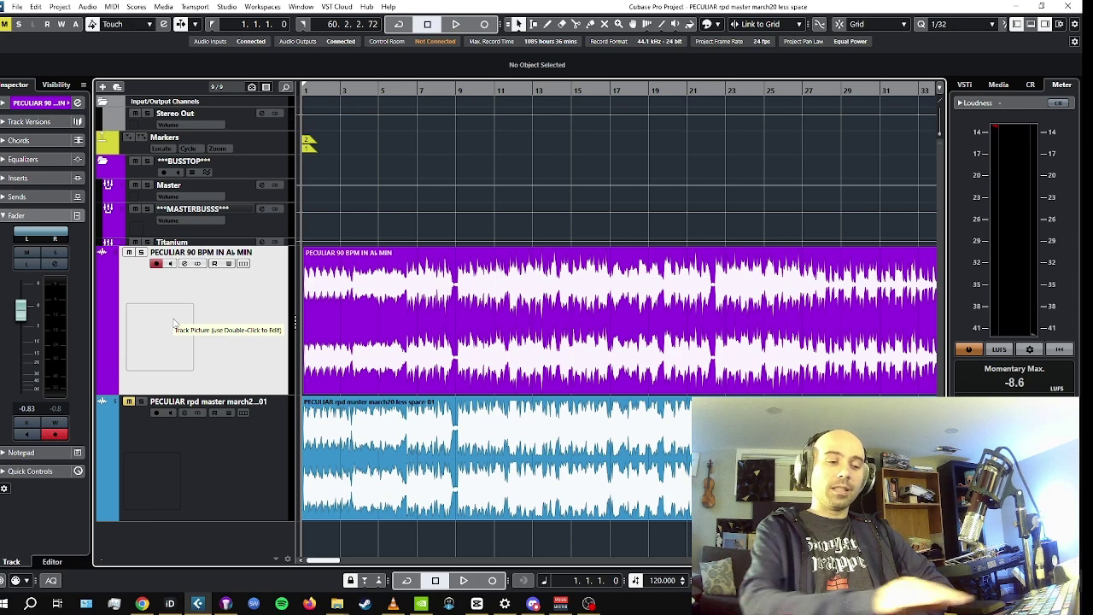
Step: Play the track from the start and open the Shadow Hills Mastering Compressor insert of the ***MASTERBUSSS*** channel
key("space")
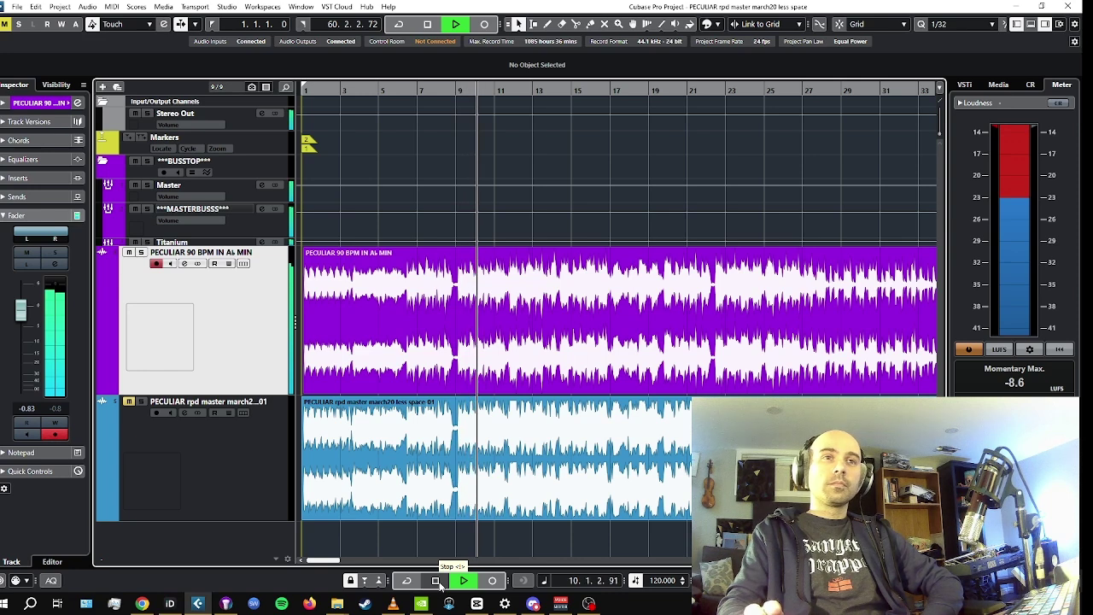
left_click(189, 227)
left_click(40, 178)
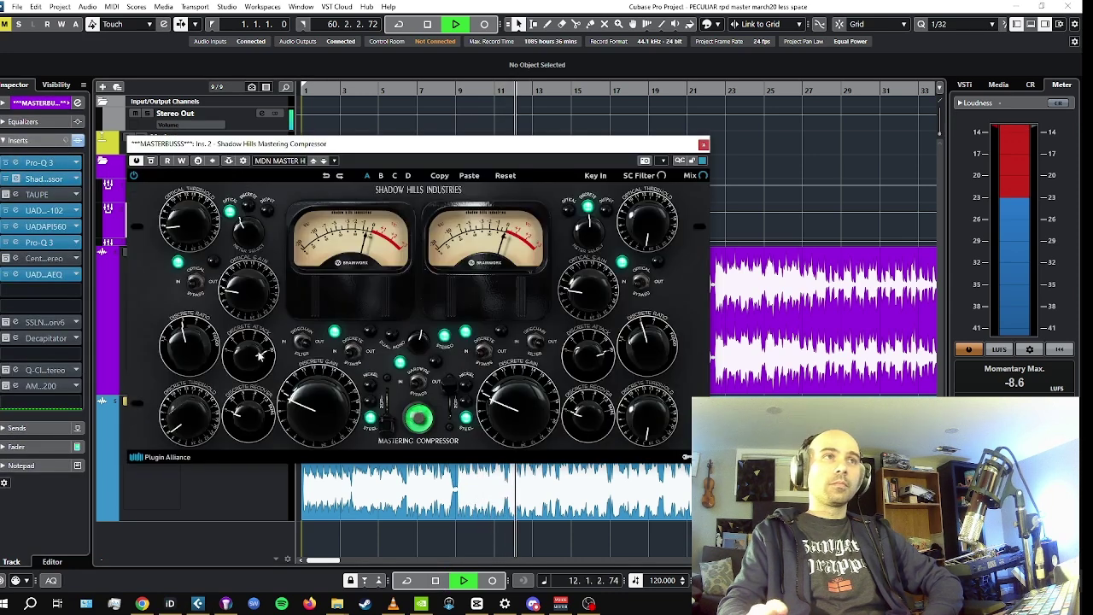
key("space")
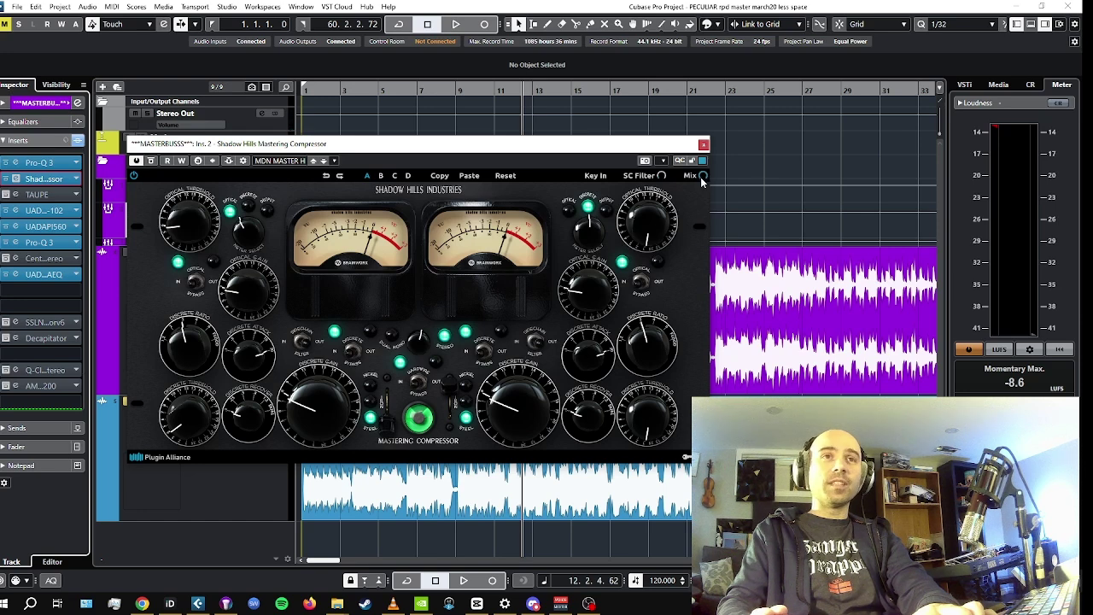
Step: Audition the Shadow Hills Mastering Compressor against its bypass during playback, close the plug-in and stop playback
key("space")
key("space")
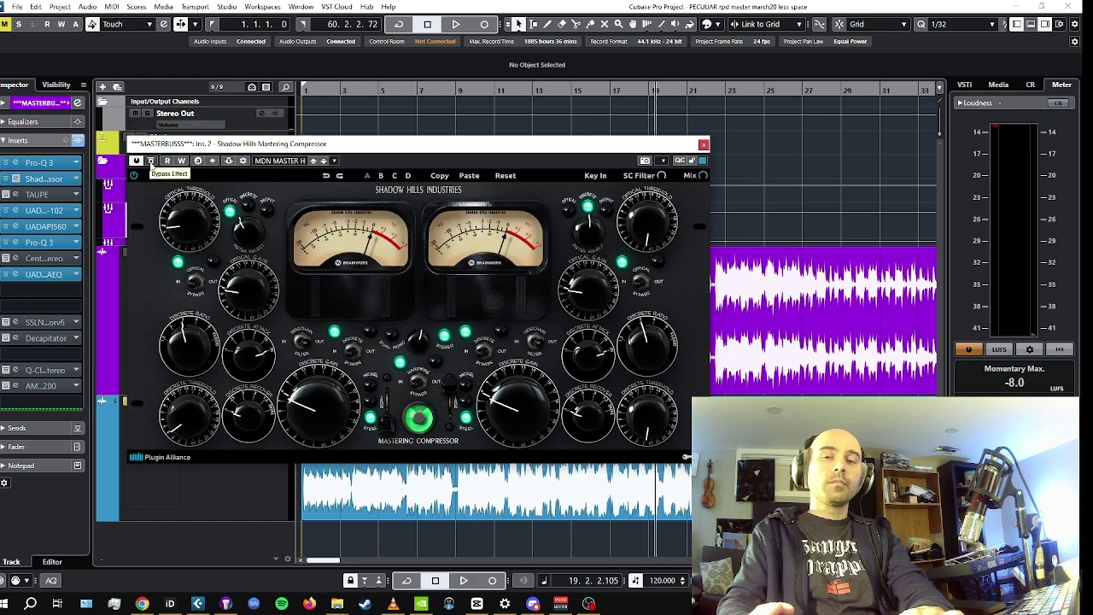
key("space")
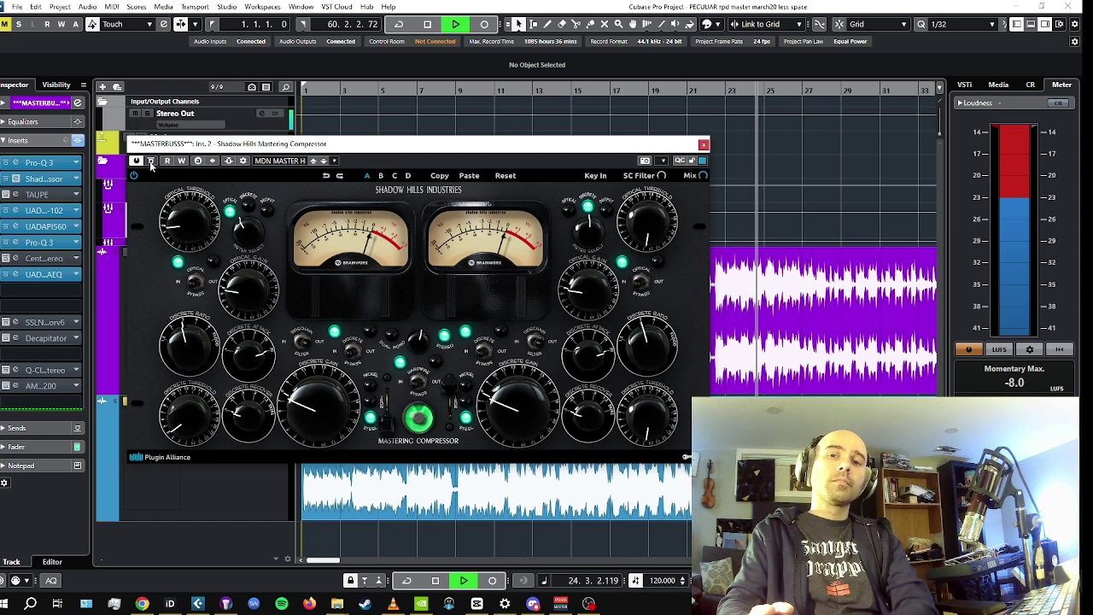
left_click(703, 145)
key("space")
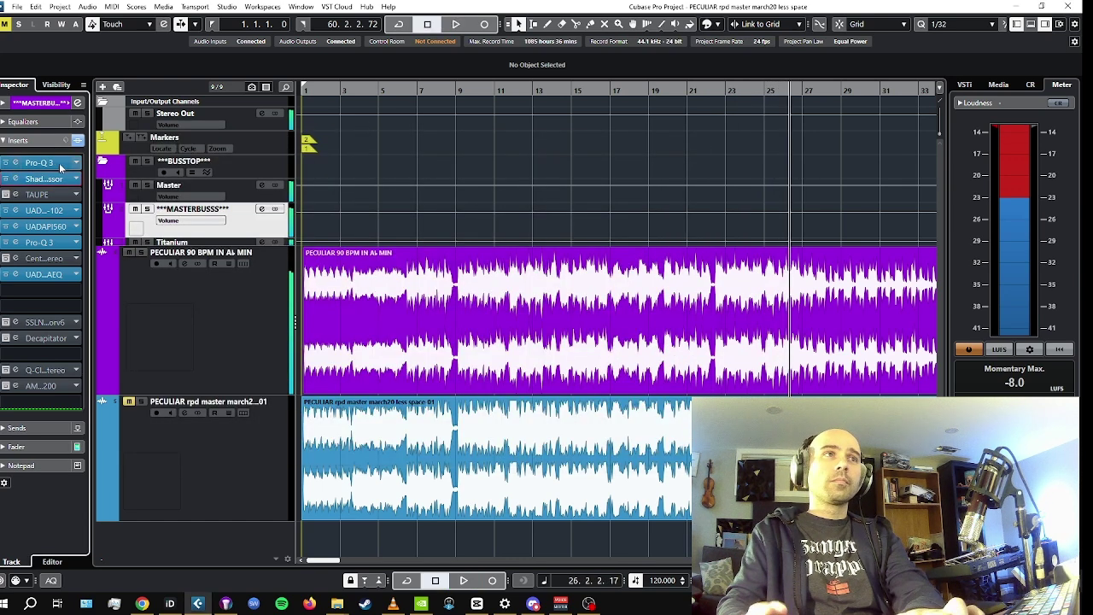
Step: Open the UAD Ampex ATR-102 insert on ***MASTERBUSSS***, compare it with its bypass during playback, and close it
left_click(49, 211)
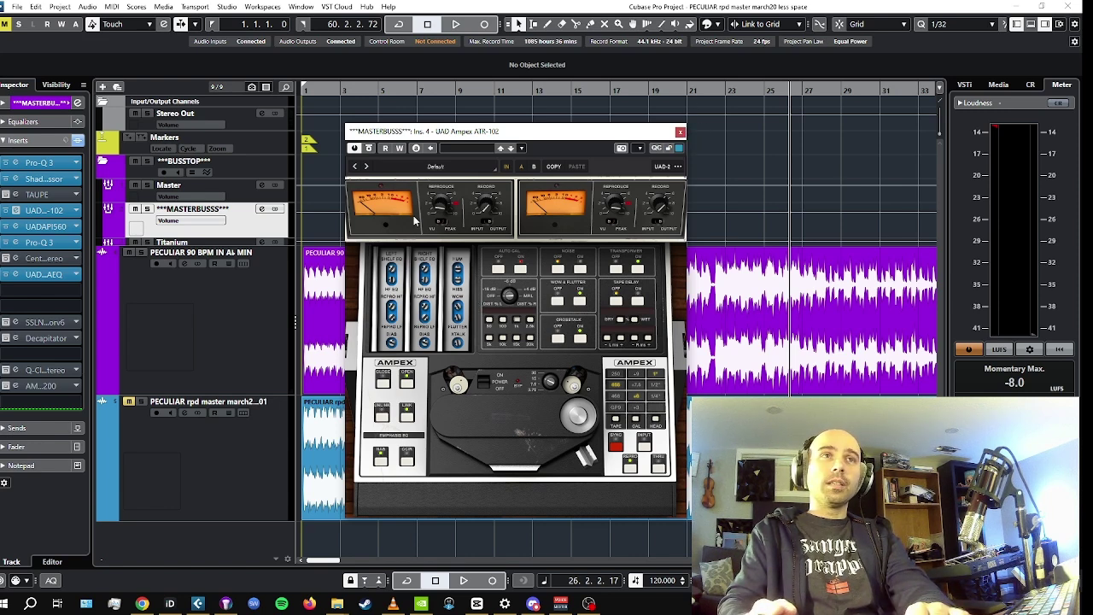
key("space")
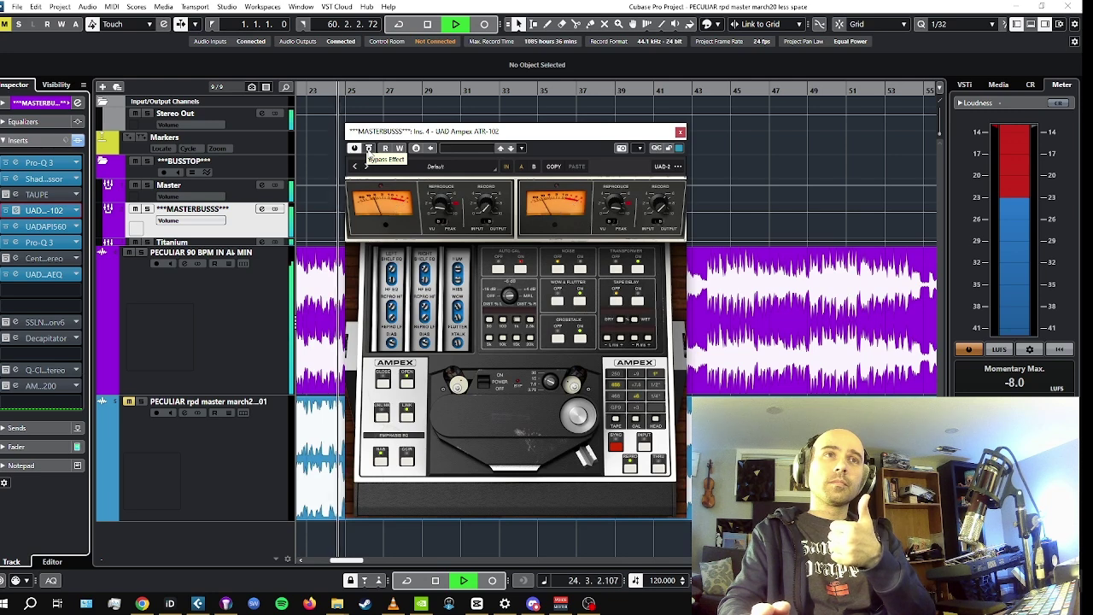
left_click(369, 150)
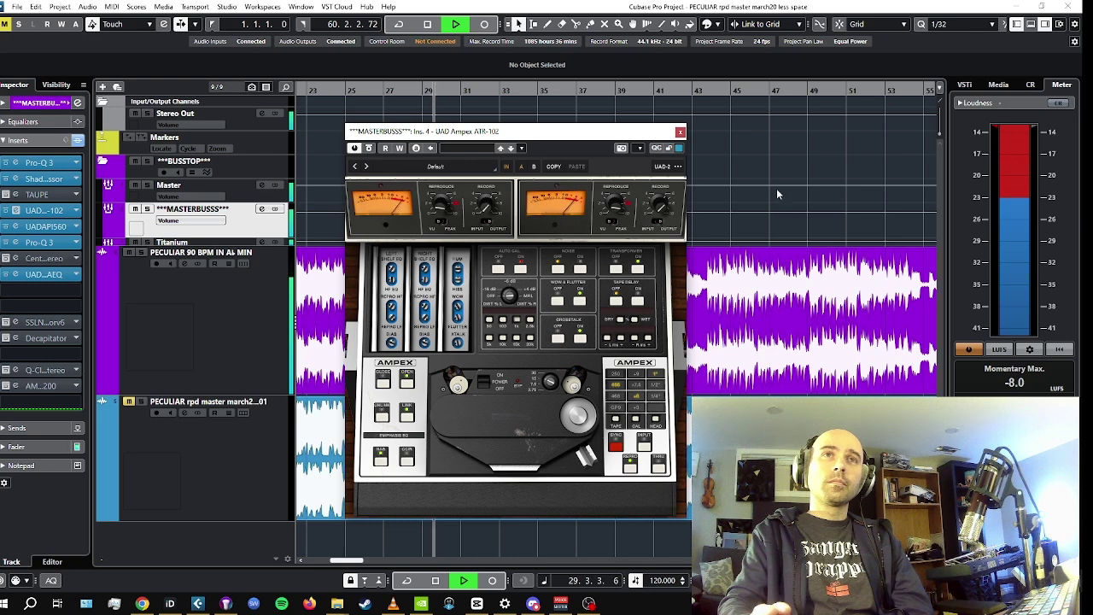
left_click(681, 132)
key("space")
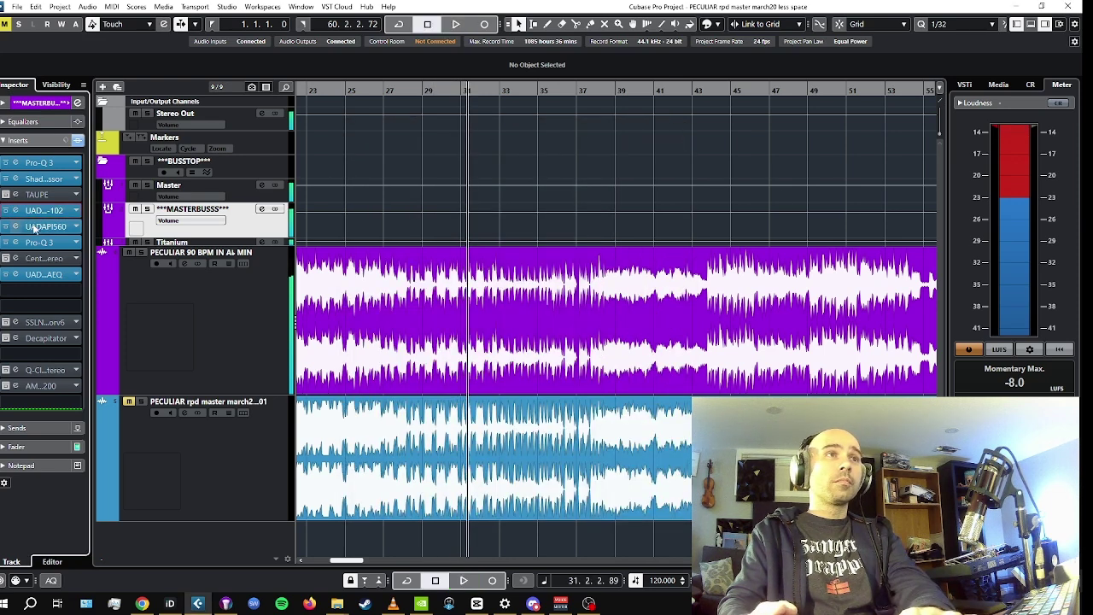
Step: Open the UAD API 560 insert, compare it with its bypass while replaying from an earlier point in the track, and close it
left_click(36, 227)
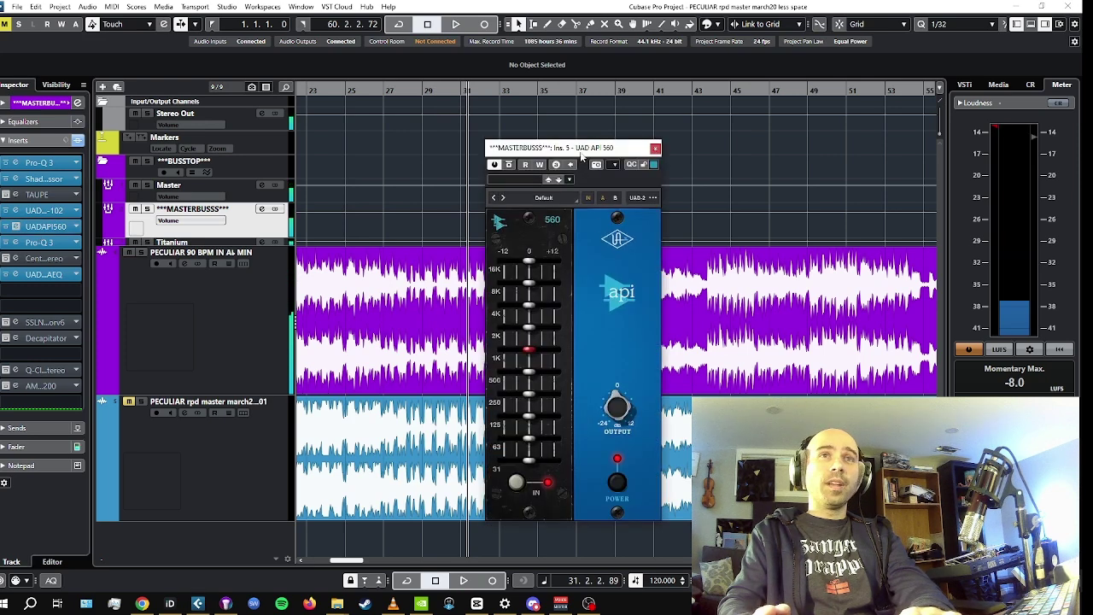
left_click_drag(581, 156, 524, 147)
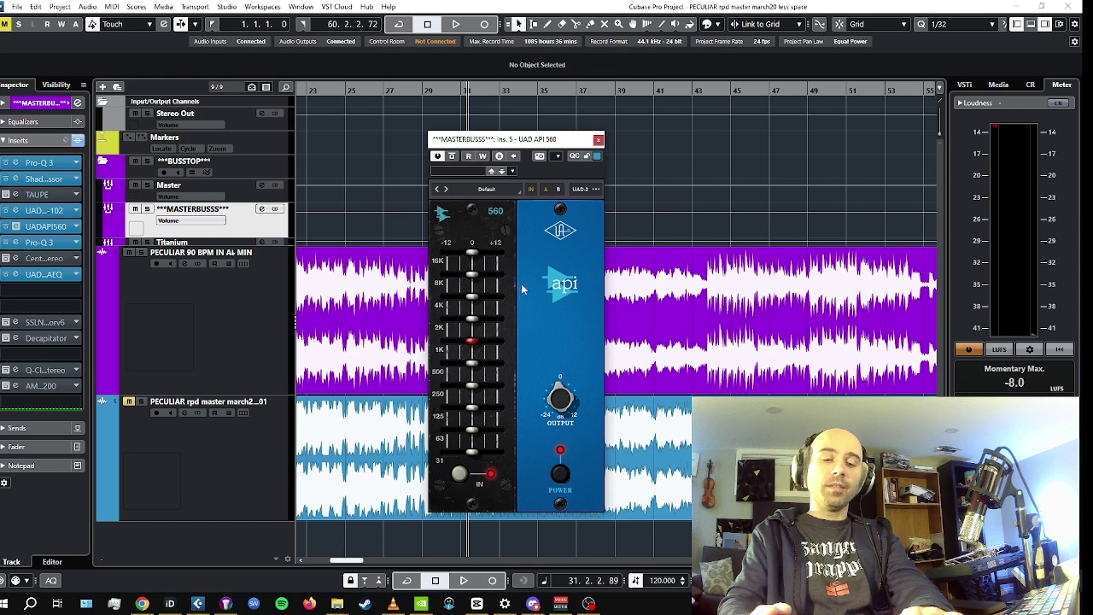
key("space")
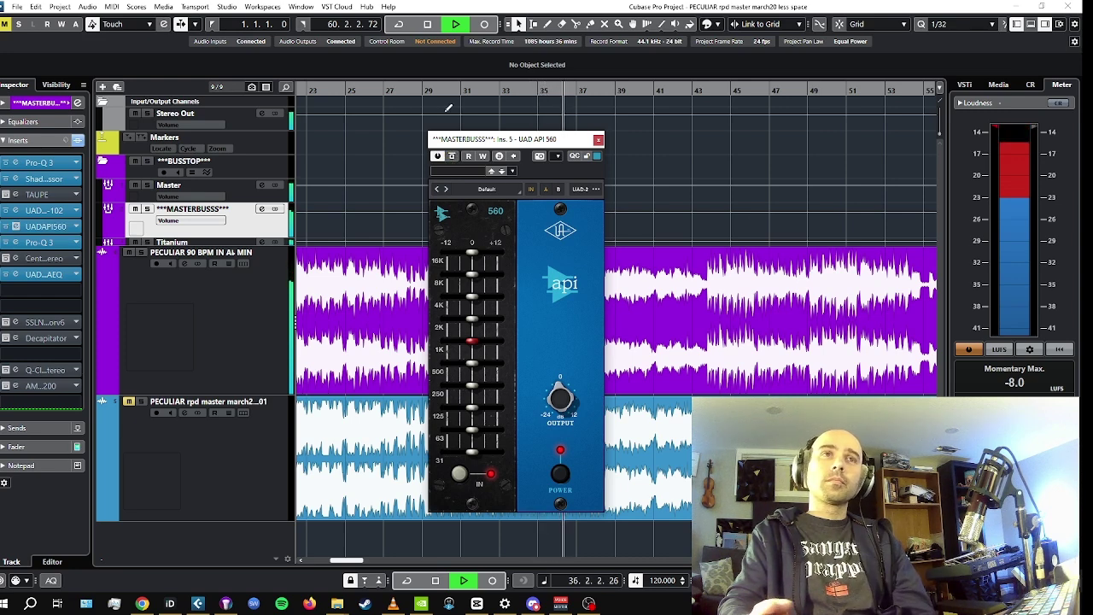
key("space")
left_click_drag(348, 90, 317, 108)
key("space")
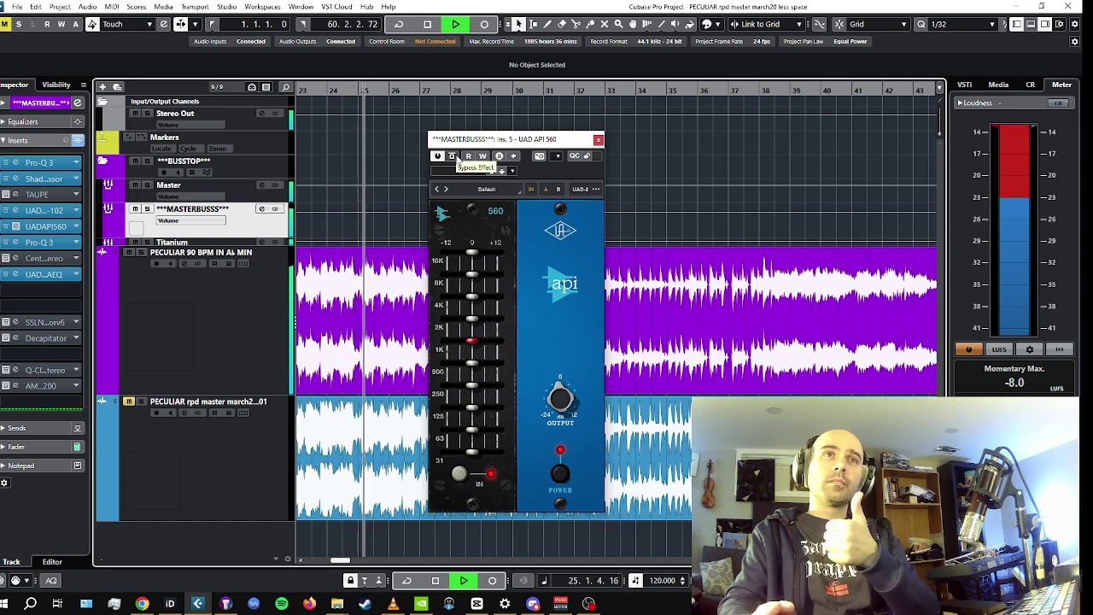
left_click(457, 160)
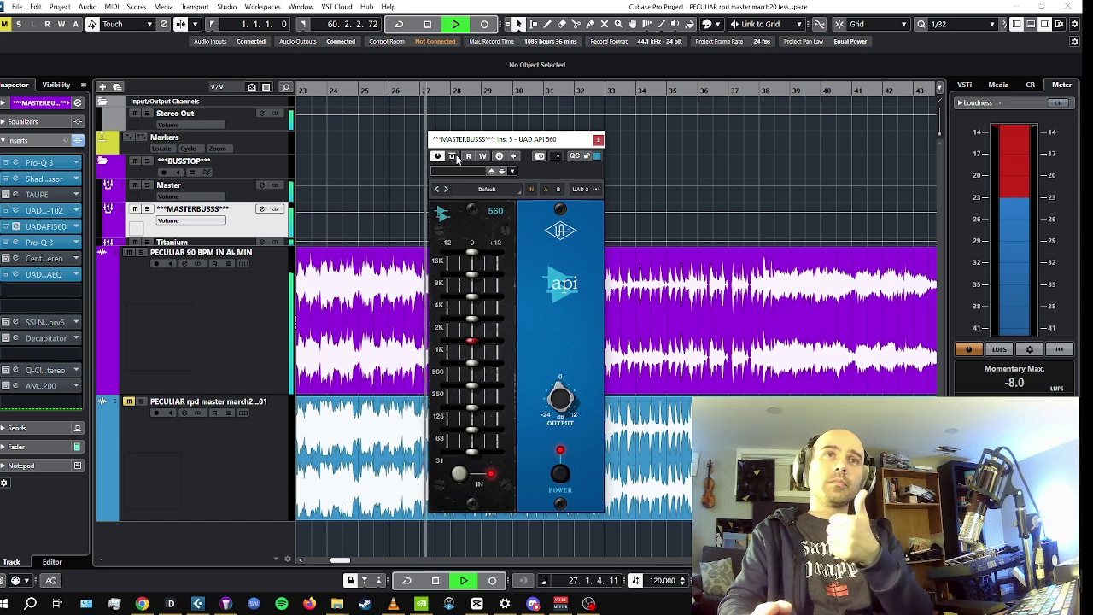
left_click(434, 581)
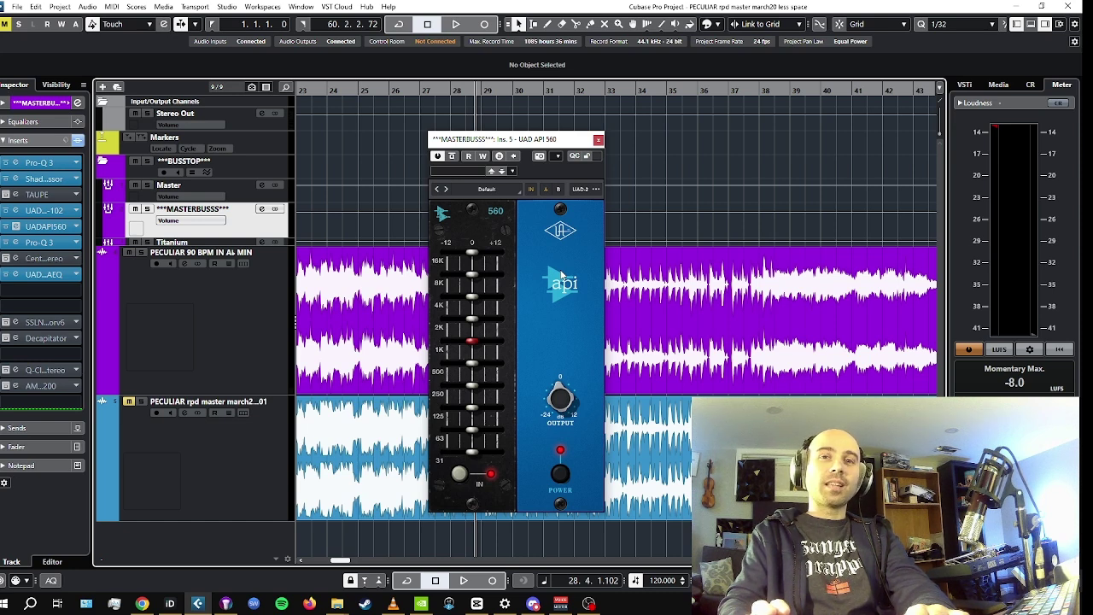
left_click(599, 141)
Step: Check the second Pro-Q 3 insert on ***MASTERBUSSS***, audition the UADx Pultec EQP-1A EQ during playback, and close it
left_click(38, 243)
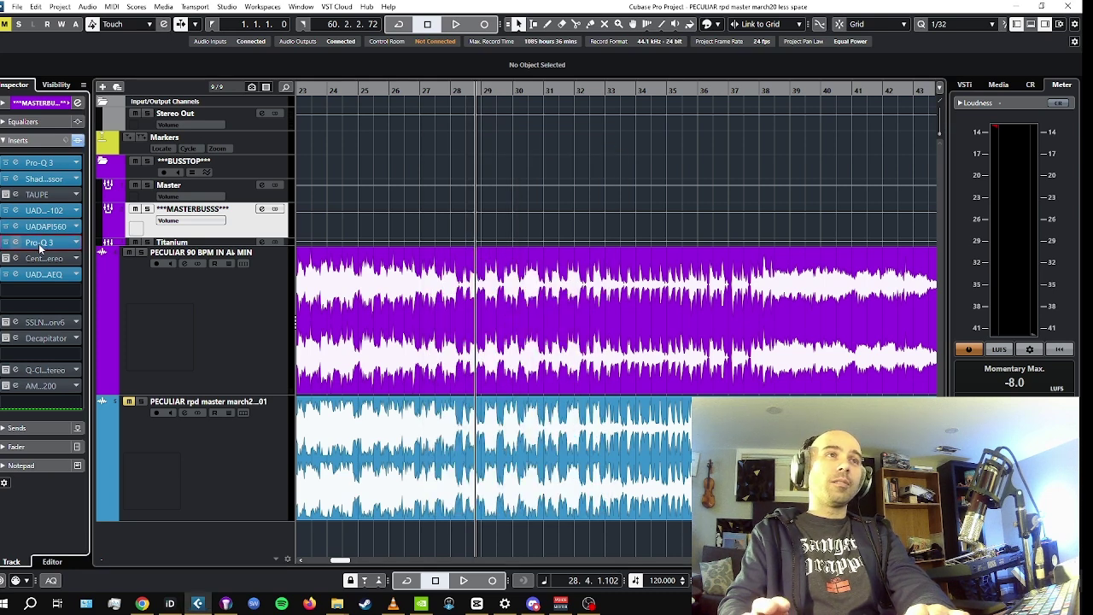
left_click(39, 244)
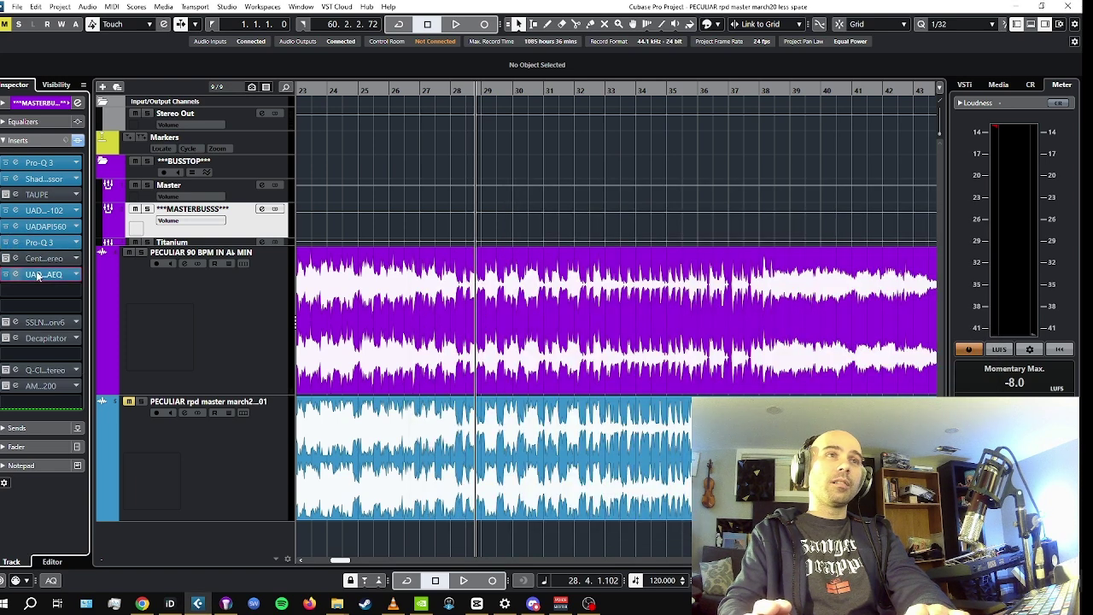
left_click(38, 275)
left_click_drag(779, 200, 467, 208)
key("space")
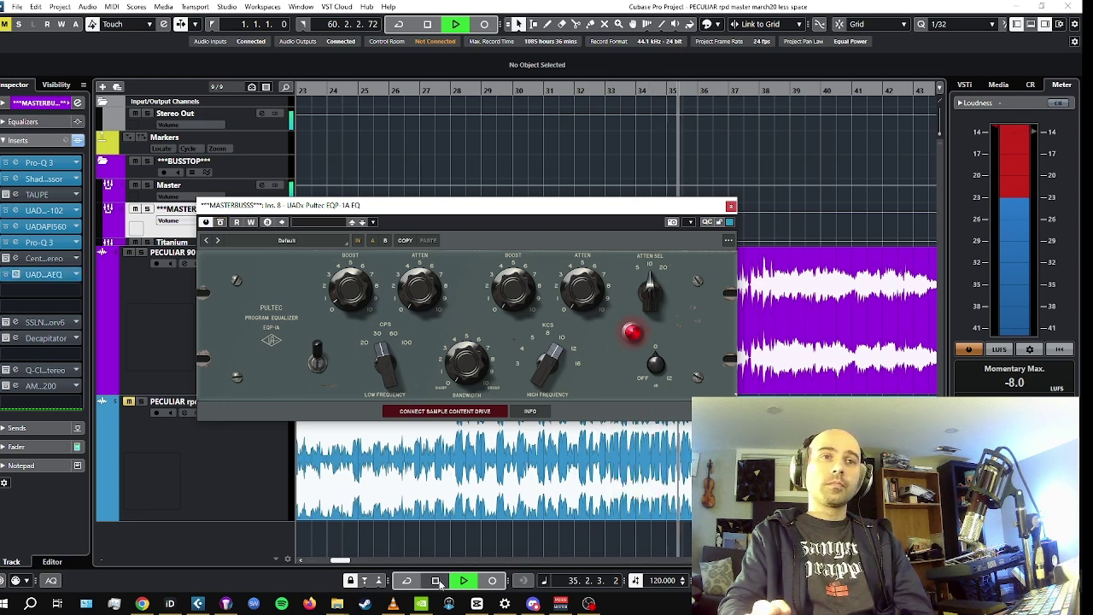
key("space")
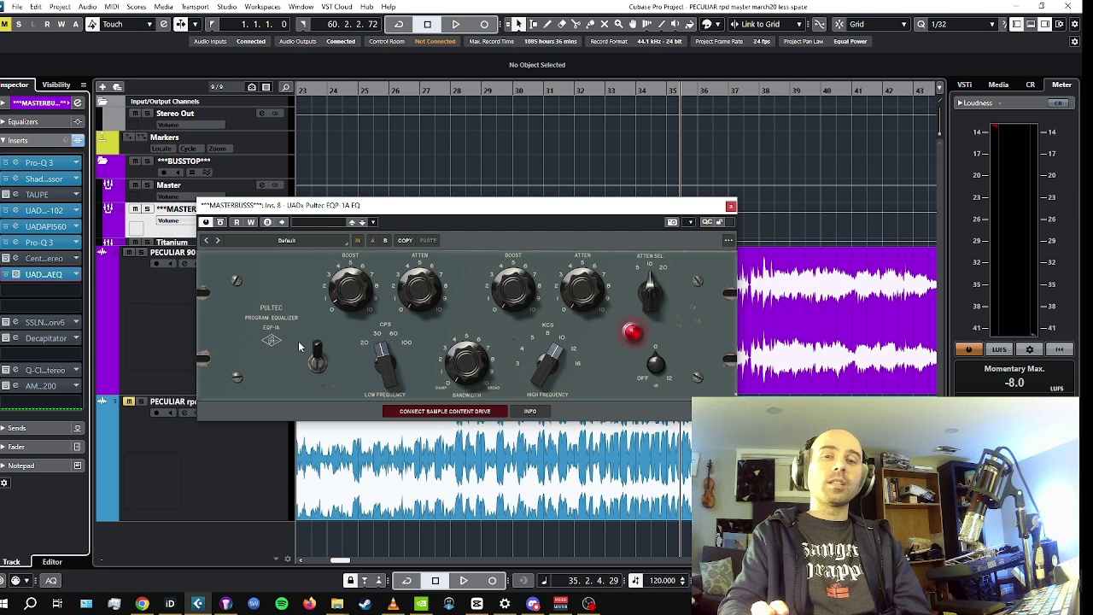
left_click(730, 206)
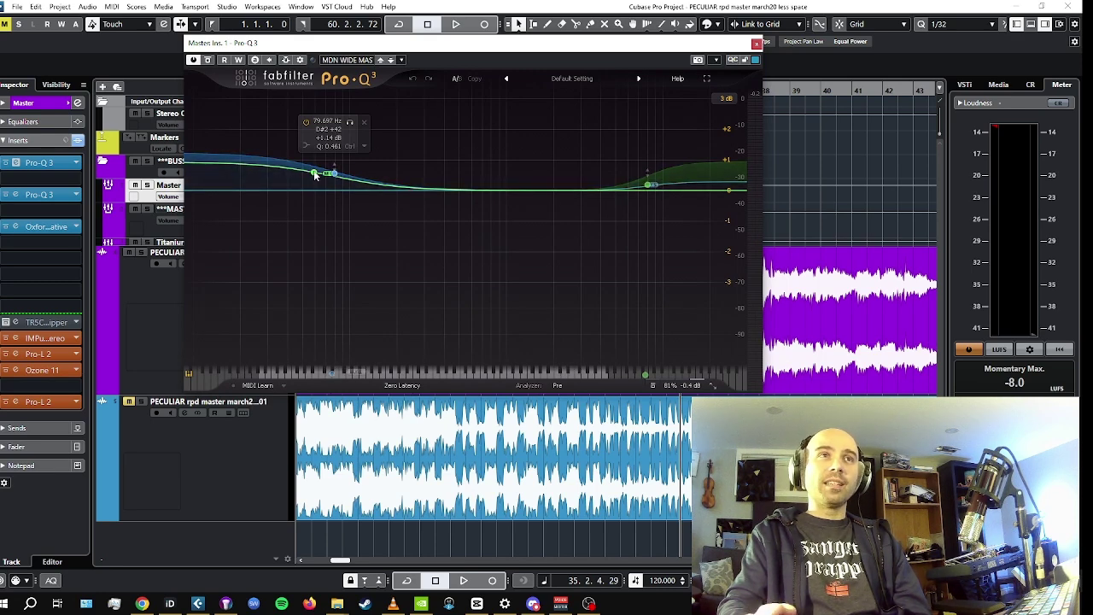
Step: Inspect the high-shelf band of the Master channel's first Pro-Q 3, compare the EQ with its bypass during playback, and close it
mouse_move(659, 186)
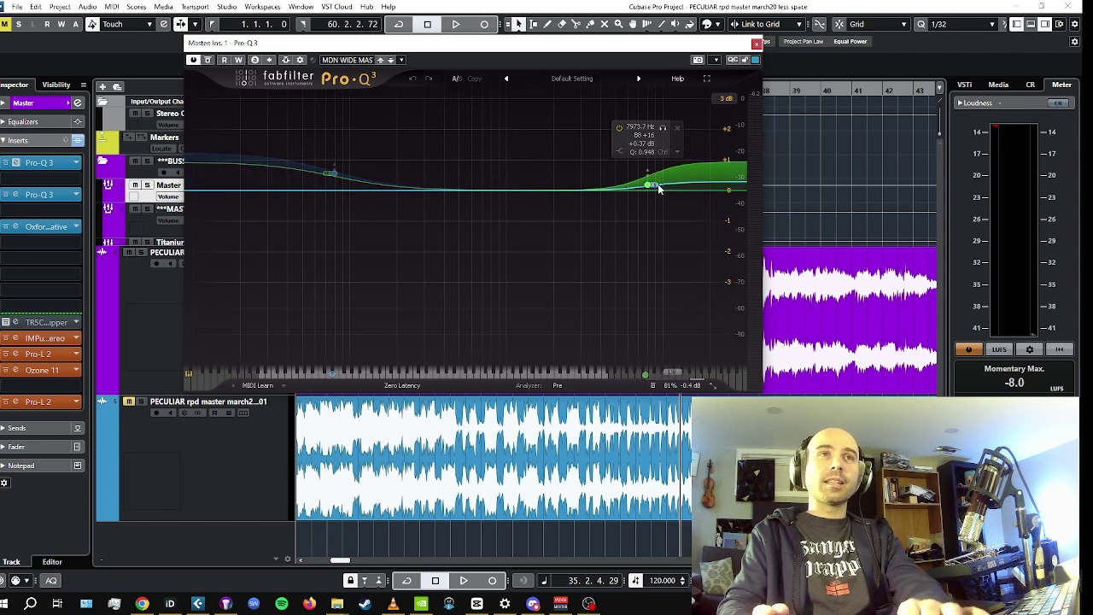
key("space")
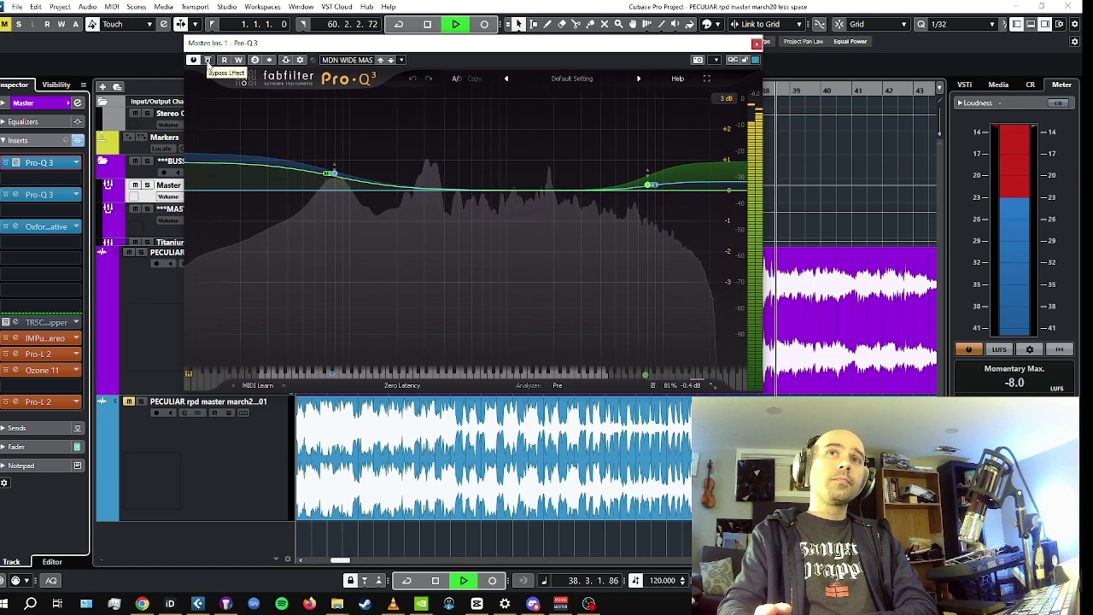
left_click(208, 60)
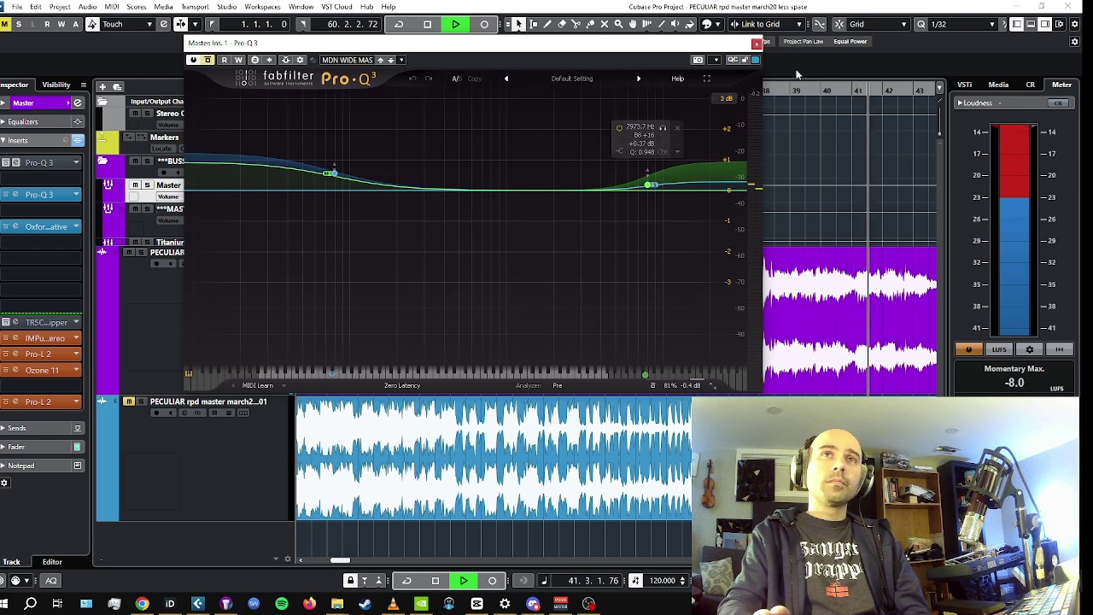
left_click(756, 44)
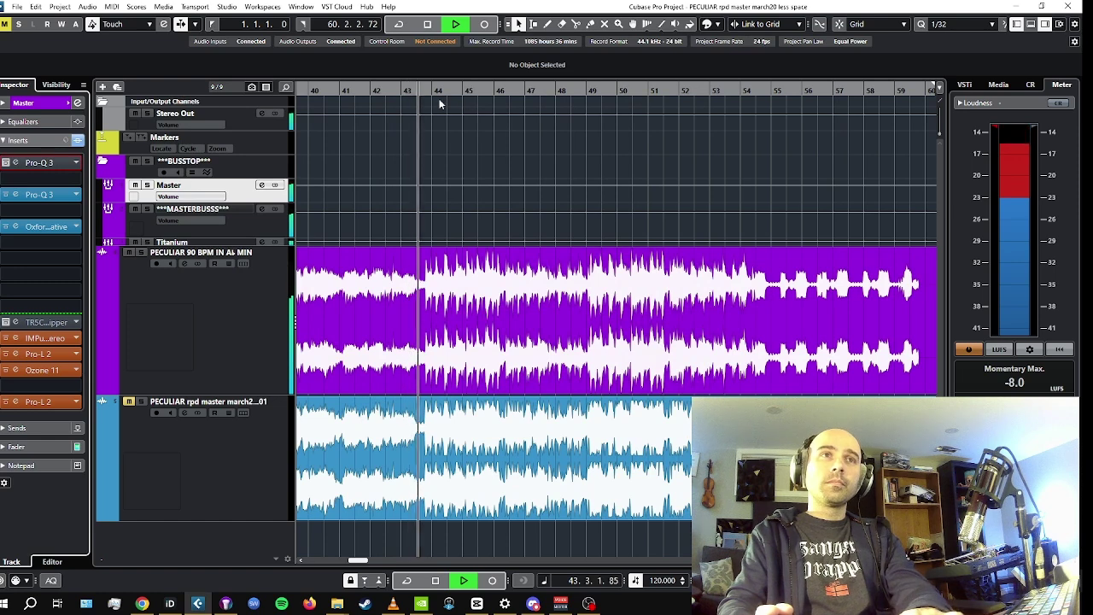
key("space")
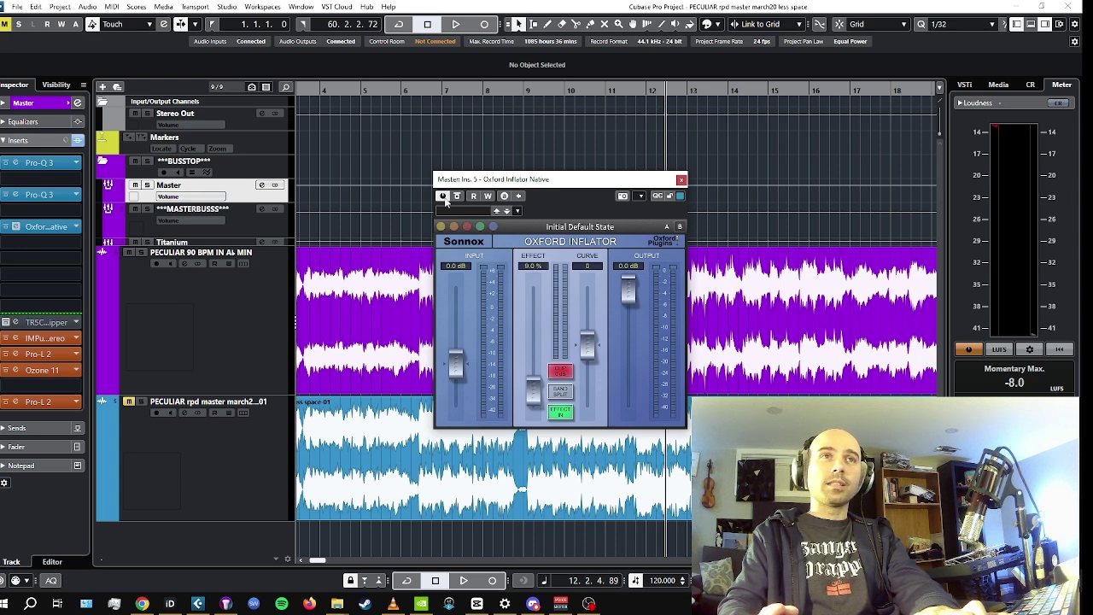
Step: Compare the Master channel's Oxford Inflator with its bypass several times during playback, leaving the effect active
key("space")
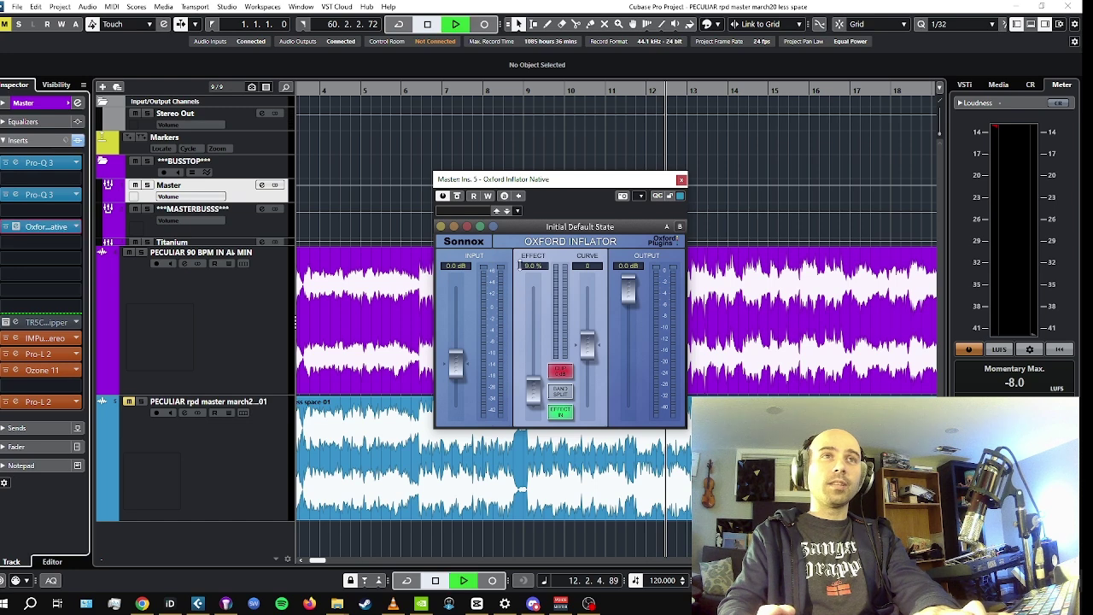
left_click(457, 196)
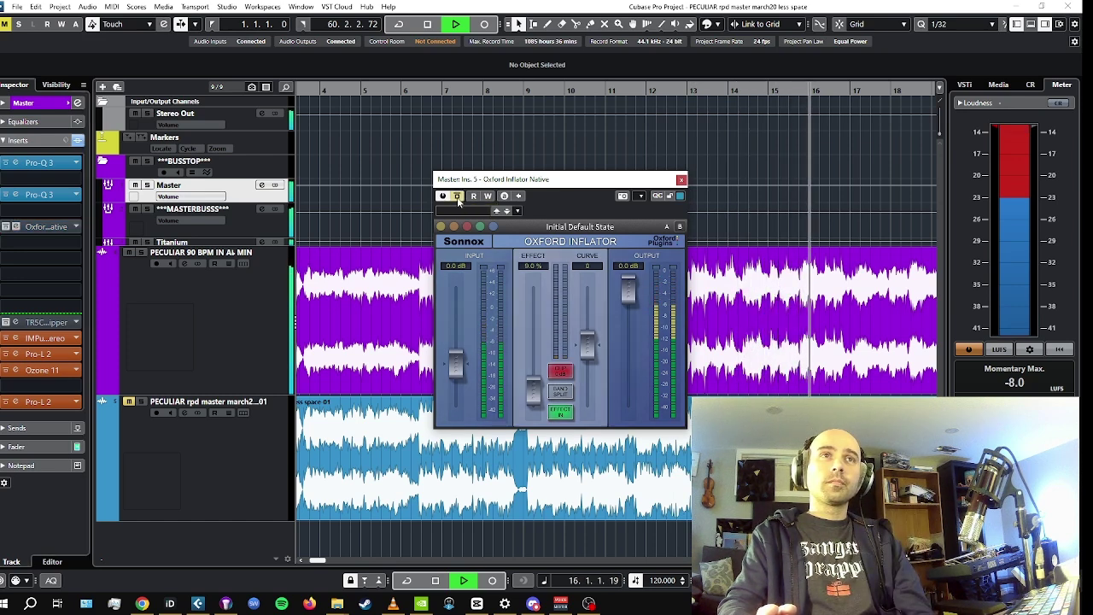
left_click(457, 197)
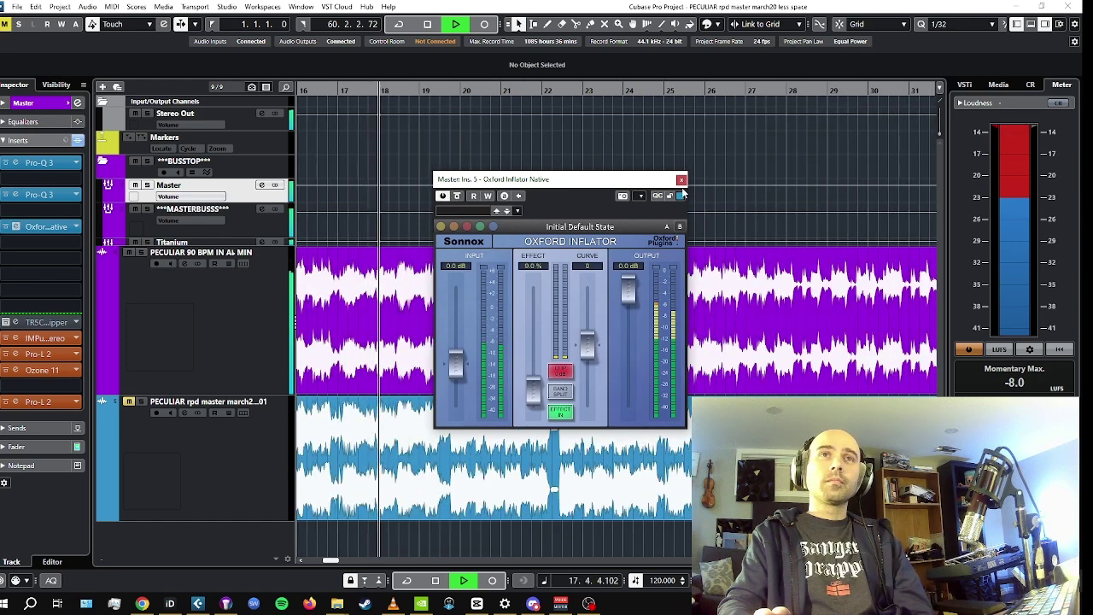
left_click(457, 198)
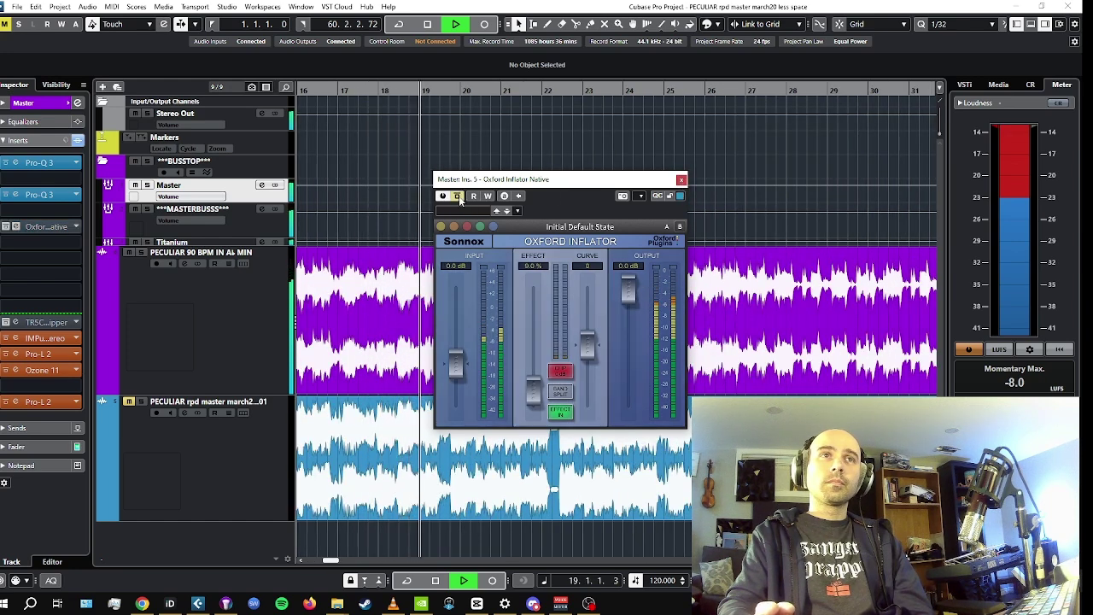
left_click(457, 197)
key("space")
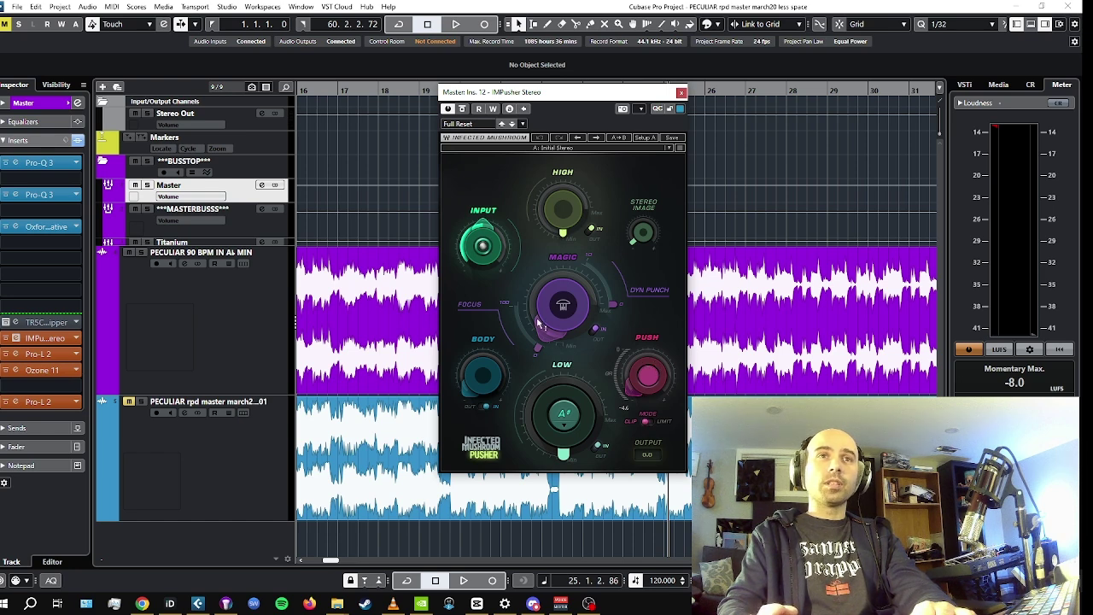
Step: Audition the IMPusher Stereo insert on the Master channel during playback
key("space")
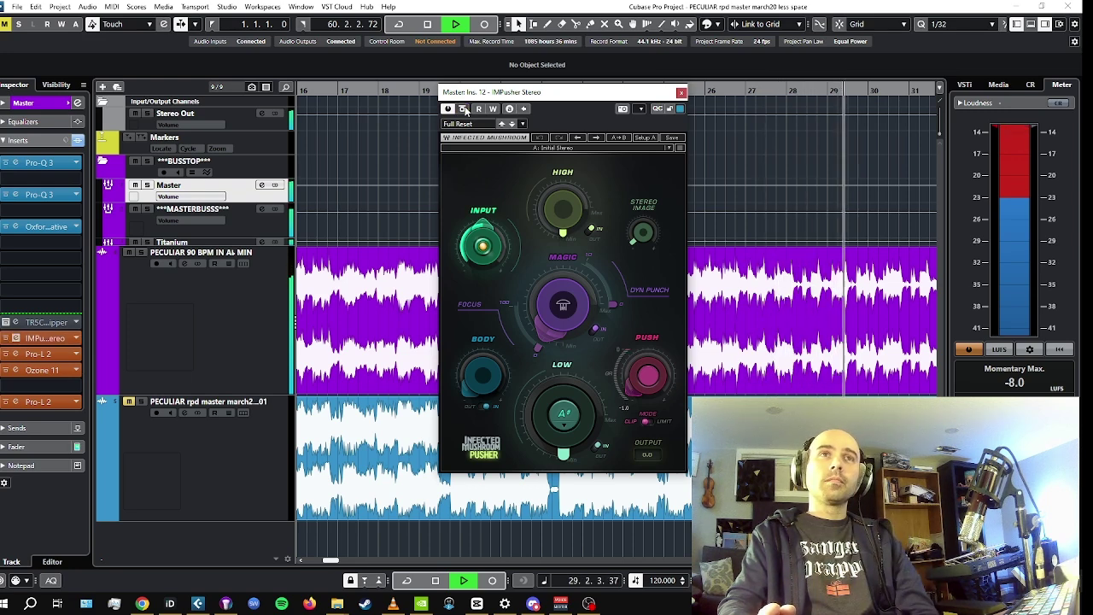
key("space")
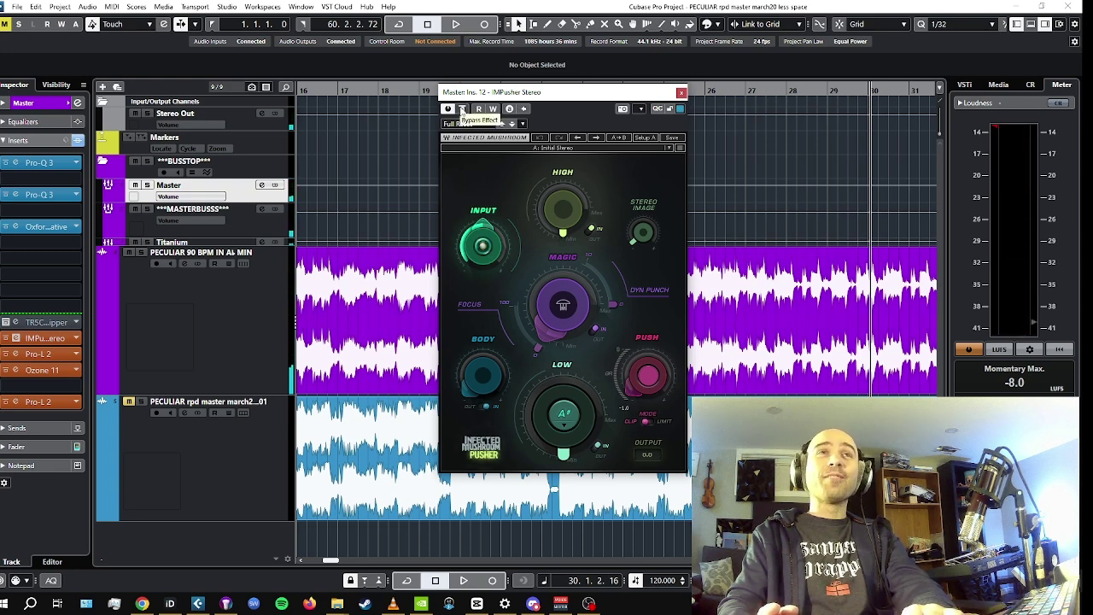
key("space")
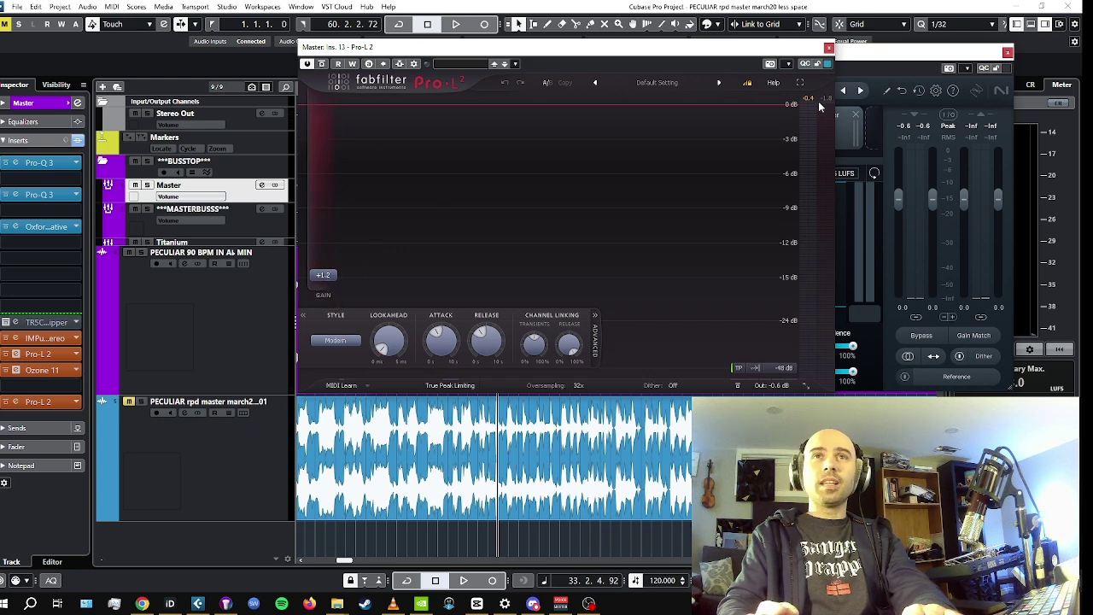
Step: Close the Pro-L 2 window and compare Ozone 11's Master Rebalance module with its bypass during playback
left_click(828, 48)
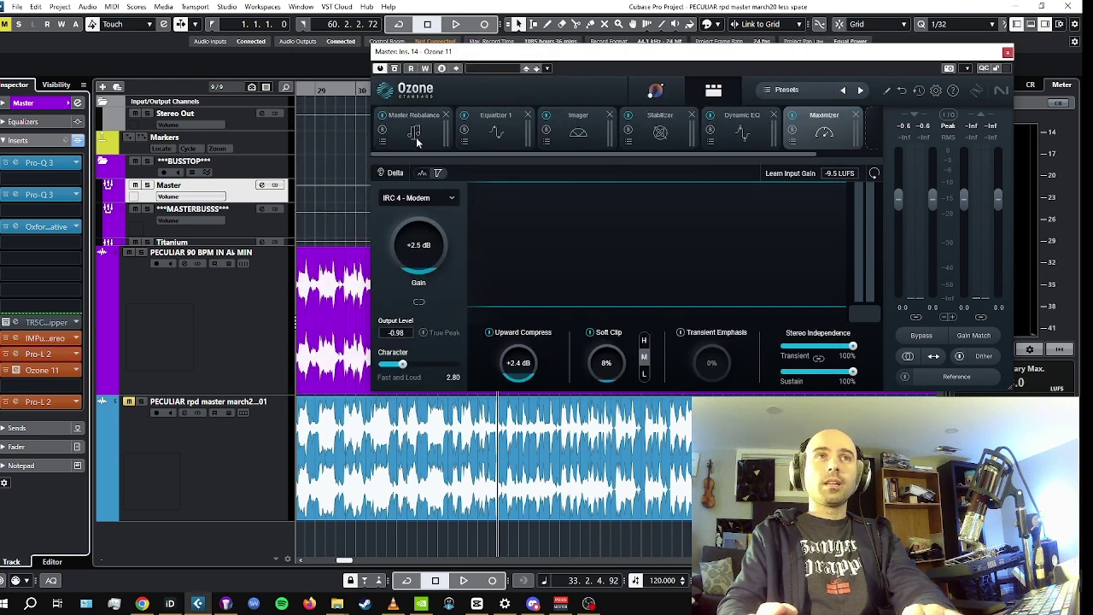
left_click_drag(475, 53, 338, 80)
left_click(278, 152)
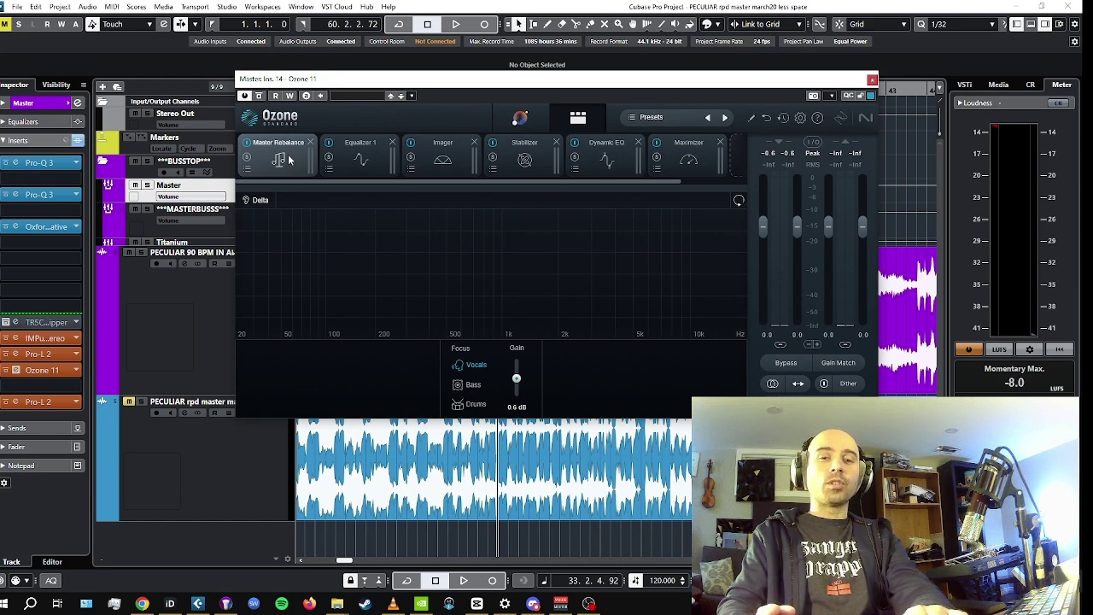
key("space")
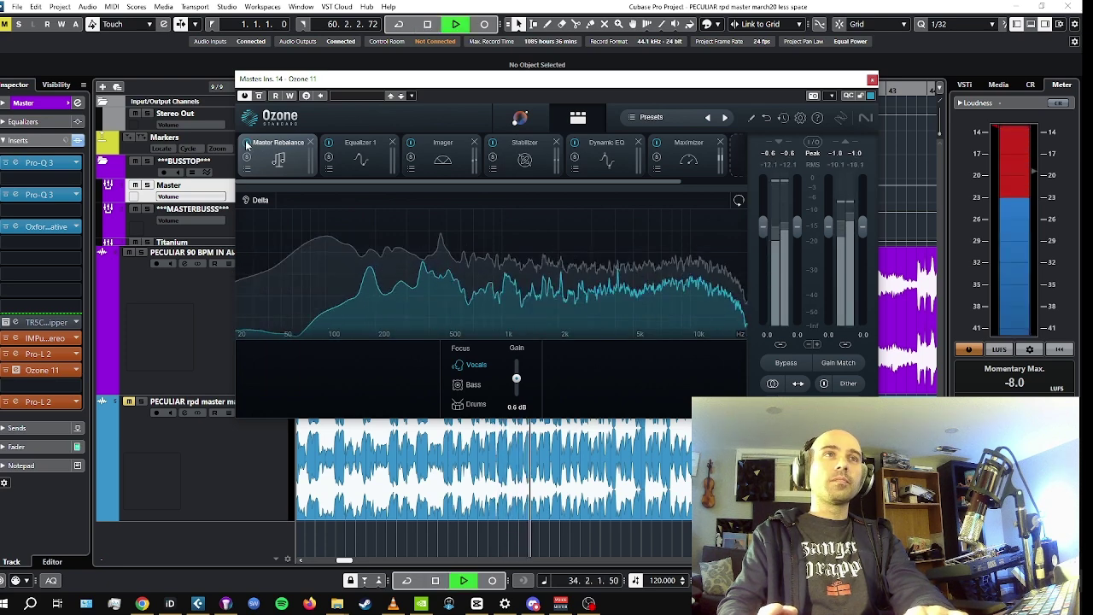
left_click(247, 144)
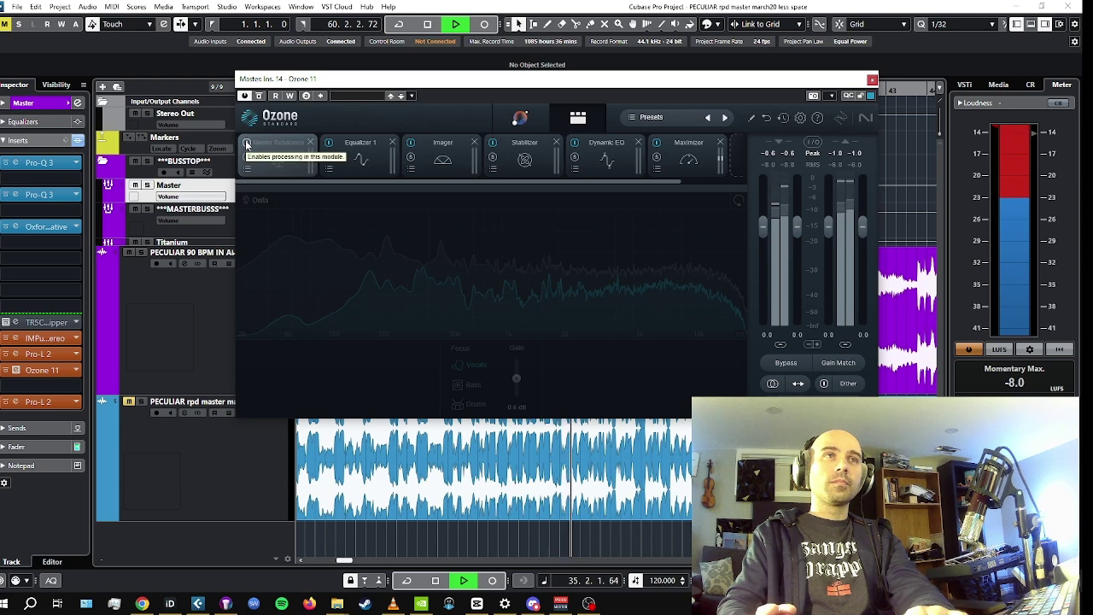
left_click(247, 144)
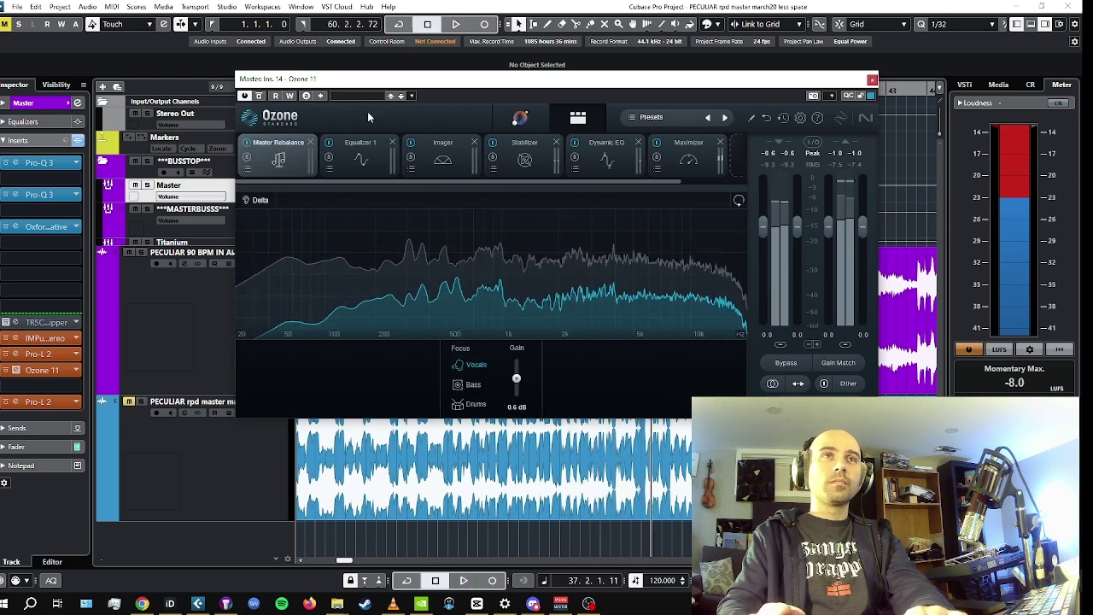
Step: Compare Ozone 11's Equalizer 1 module with its bypass during playback, leaving the module active
left_click(370, 156)
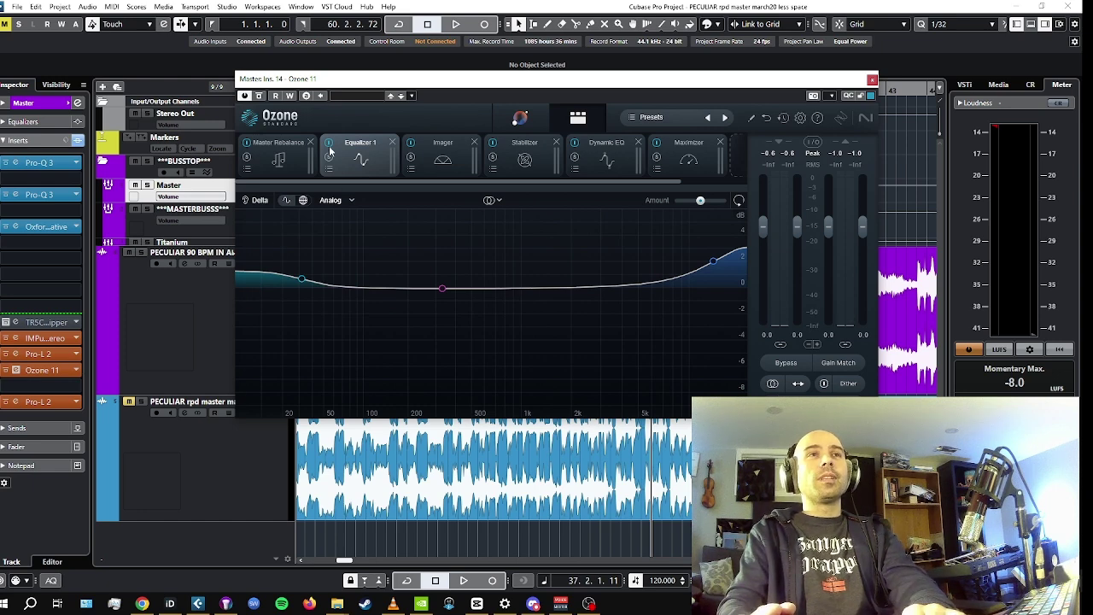
key("space")
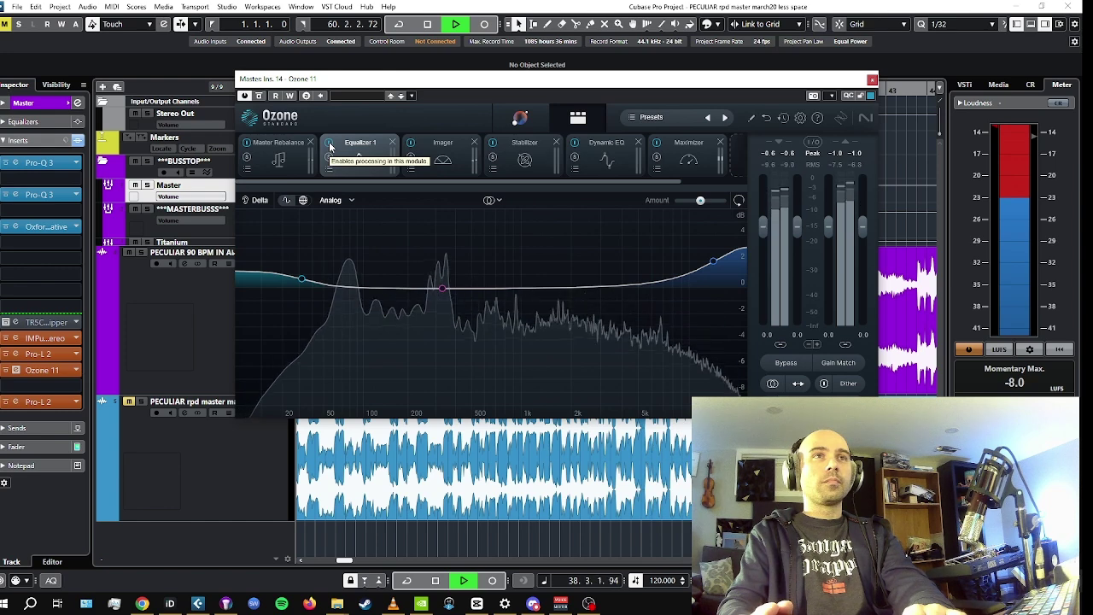
left_click(329, 144)
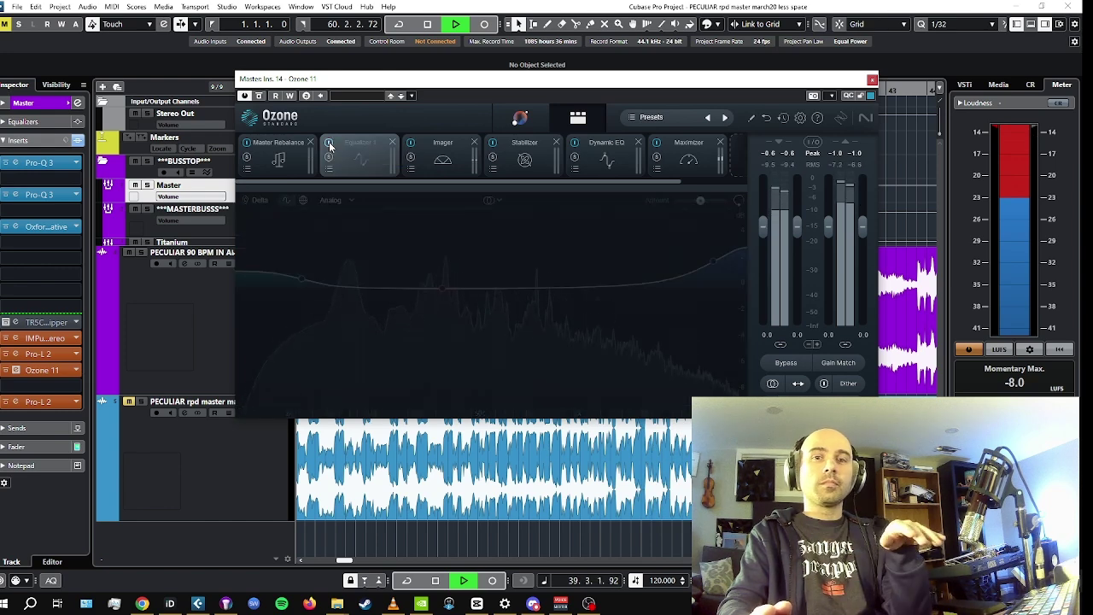
left_click(330, 144)
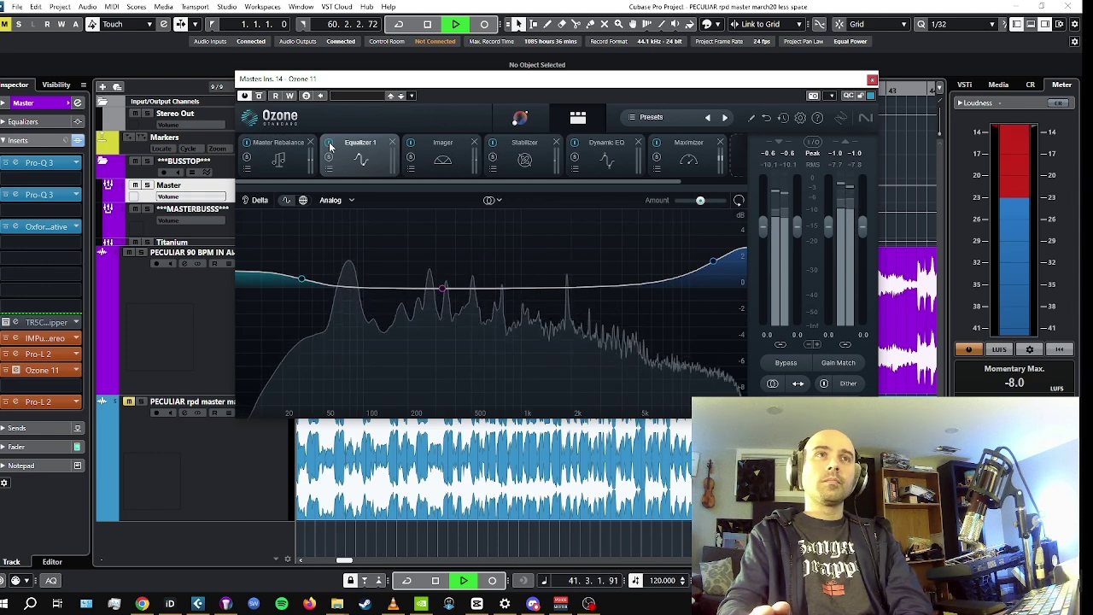
key("space")
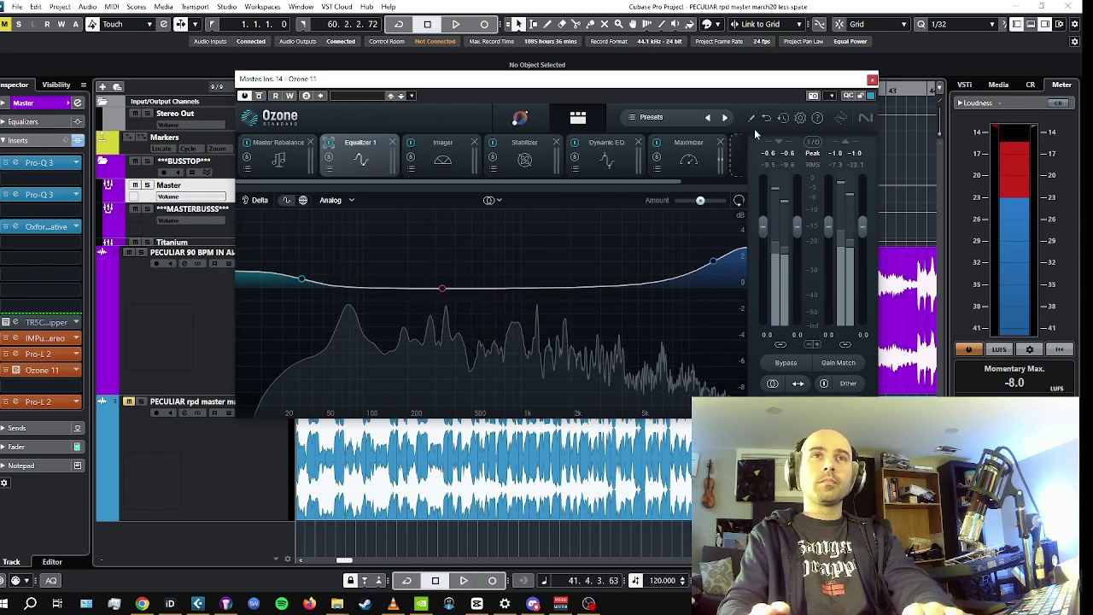
Step: Repeat the Equalizer 1 bypass comparison on an earlier section of the song, starting around bar 20
key("space")
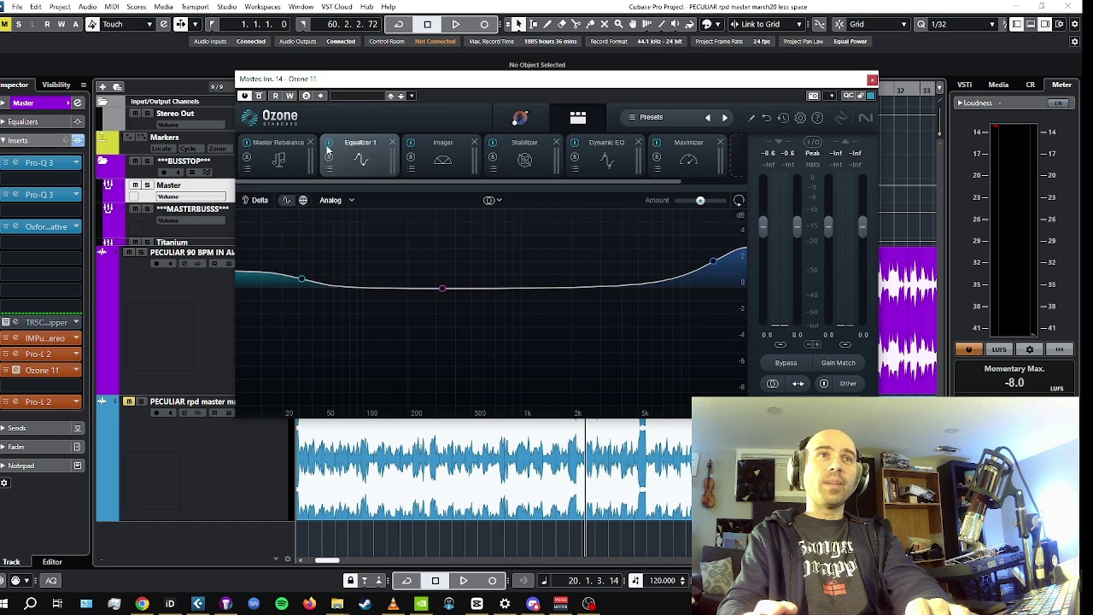
key("space")
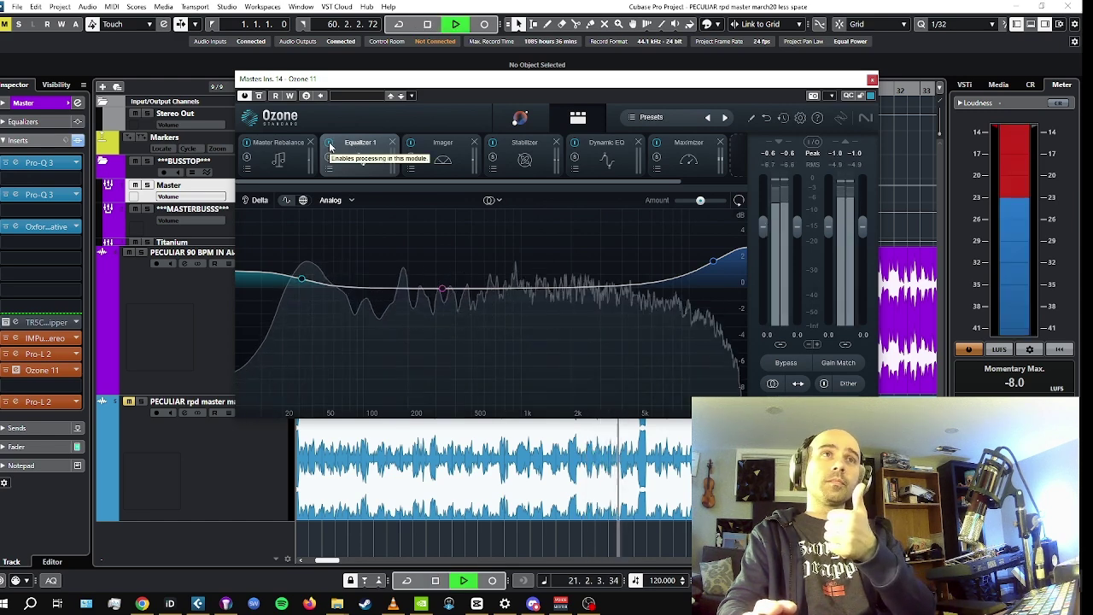
left_click(329, 143)
left_click(329, 144)
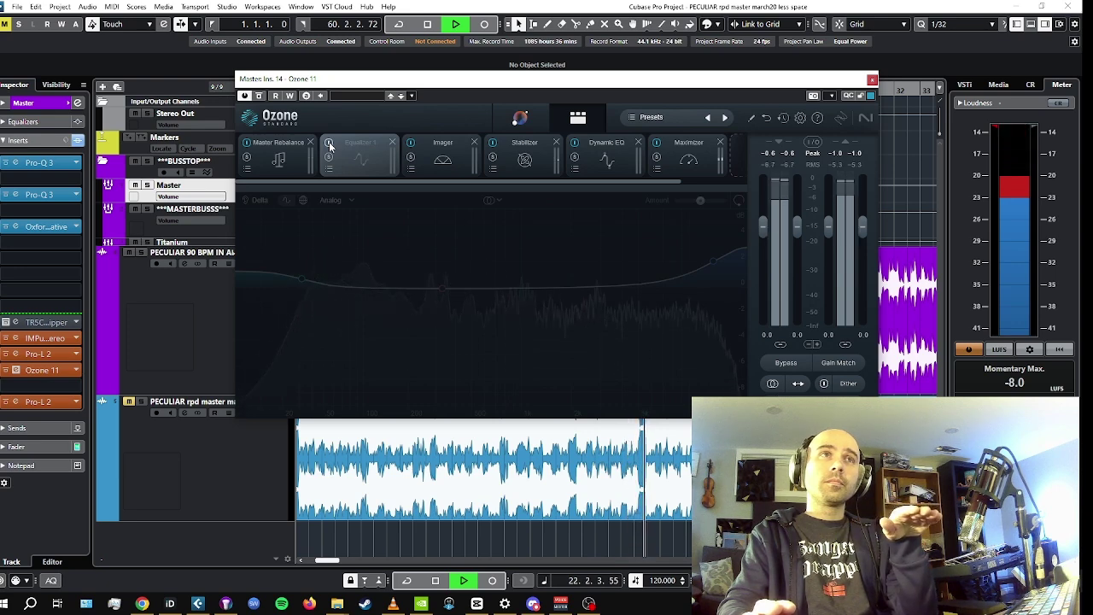
left_click(329, 144)
left_click(329, 144)
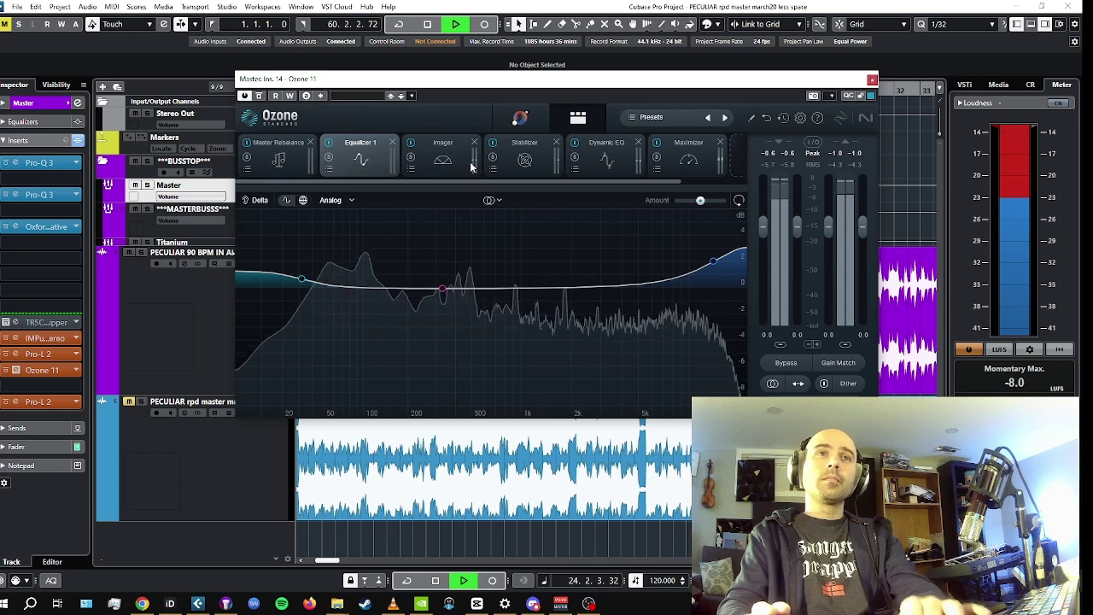
key("space")
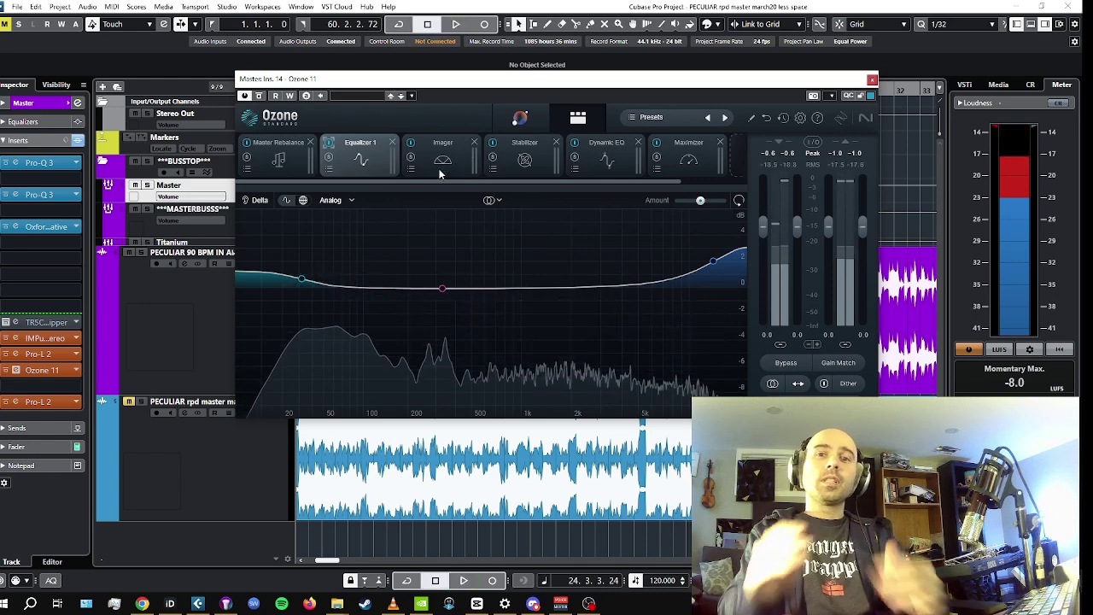
Step: Inspect Ozone 11's Imager module and compare its stereo widening with the bypassed signal during playback
left_click(440, 167)
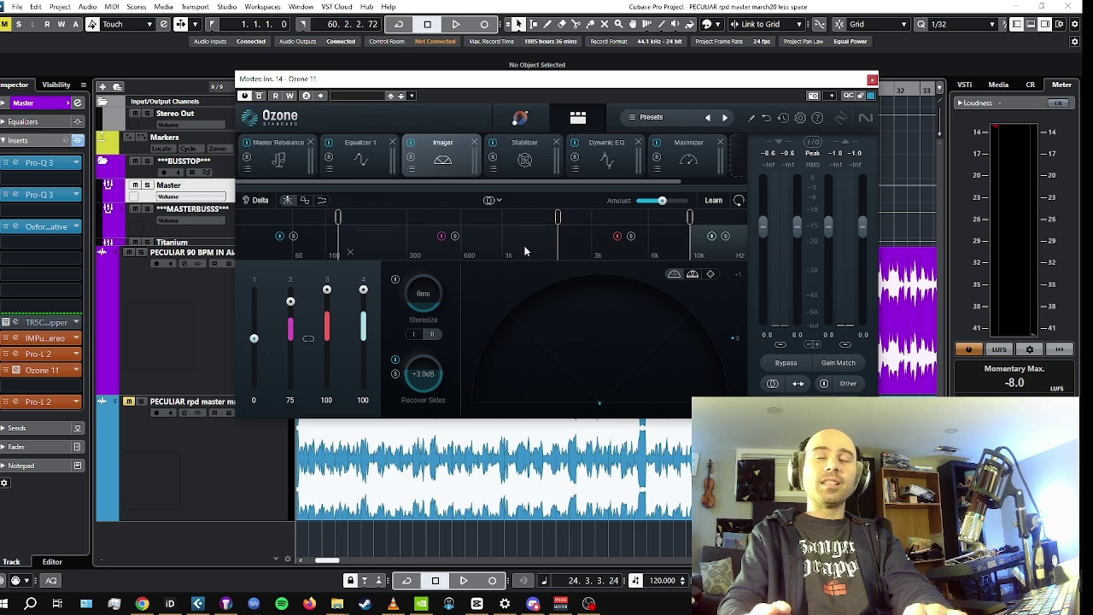
key("space")
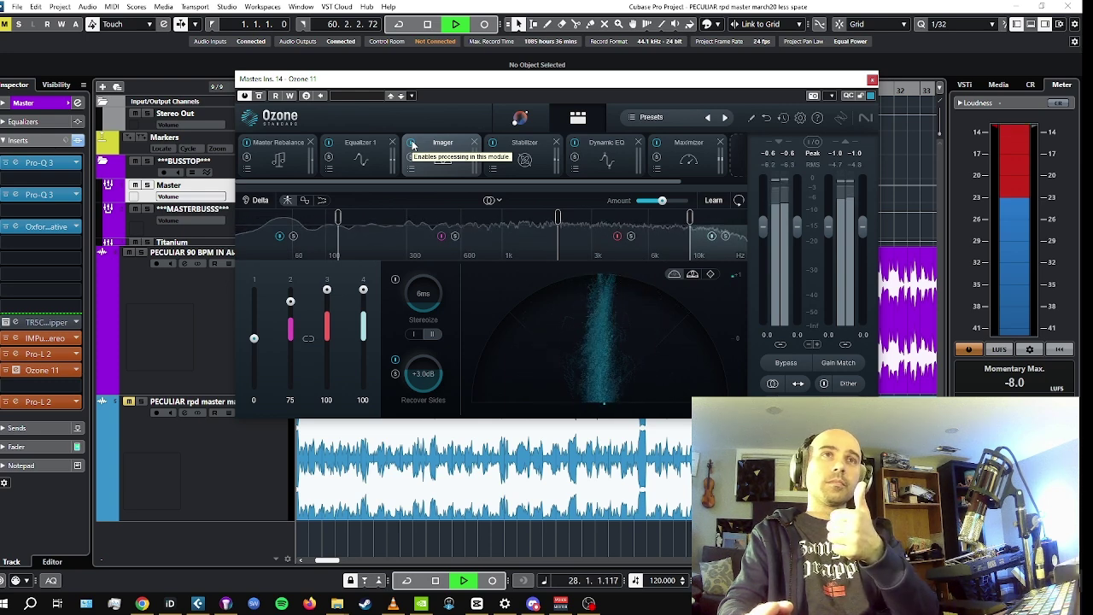
left_click(411, 144)
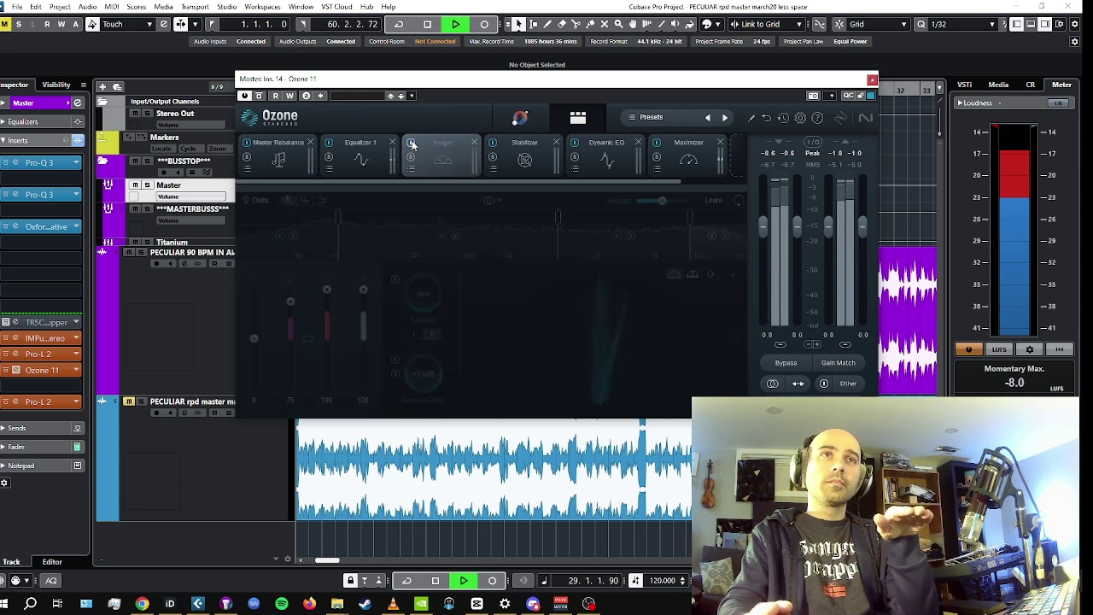
left_click(411, 143)
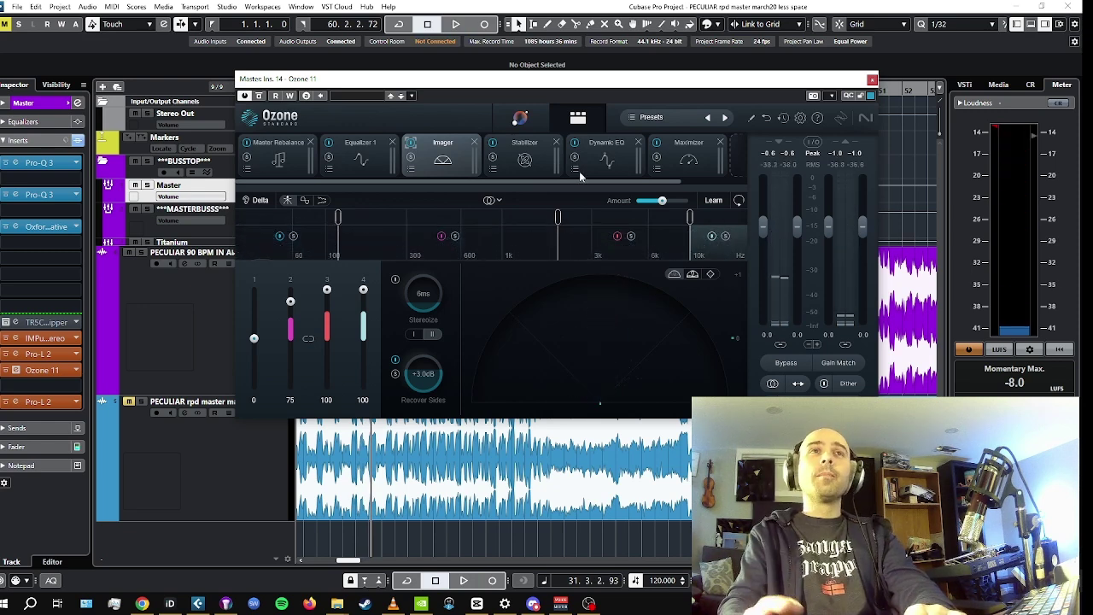
Step: Inspect Ozone 11's Stabilizer module and compare it with its bypass during playback, leaving it active
left_click(513, 164)
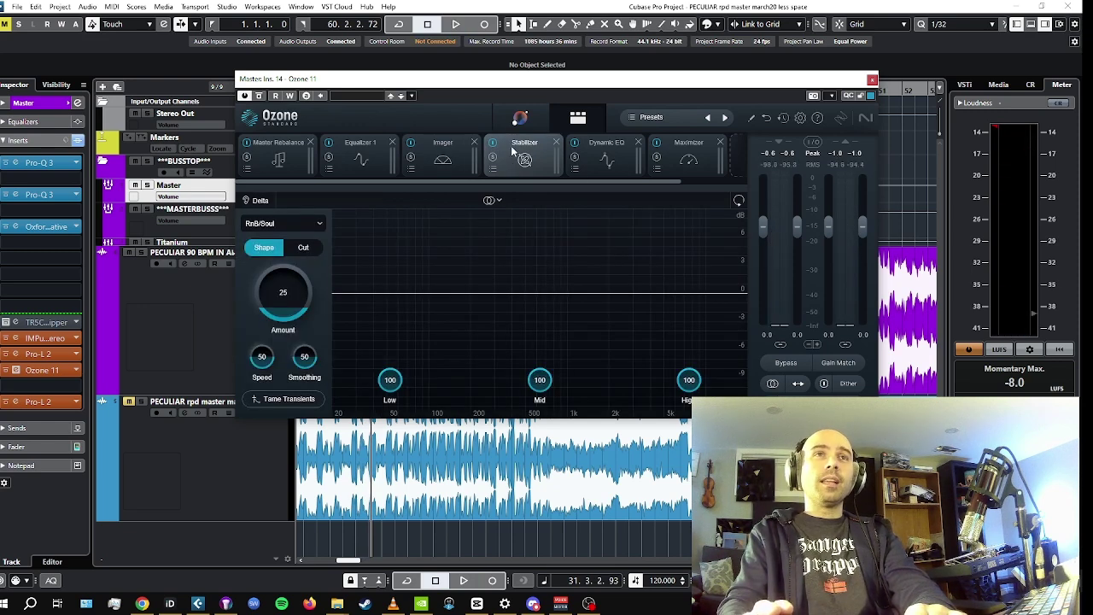
left_click(608, 151)
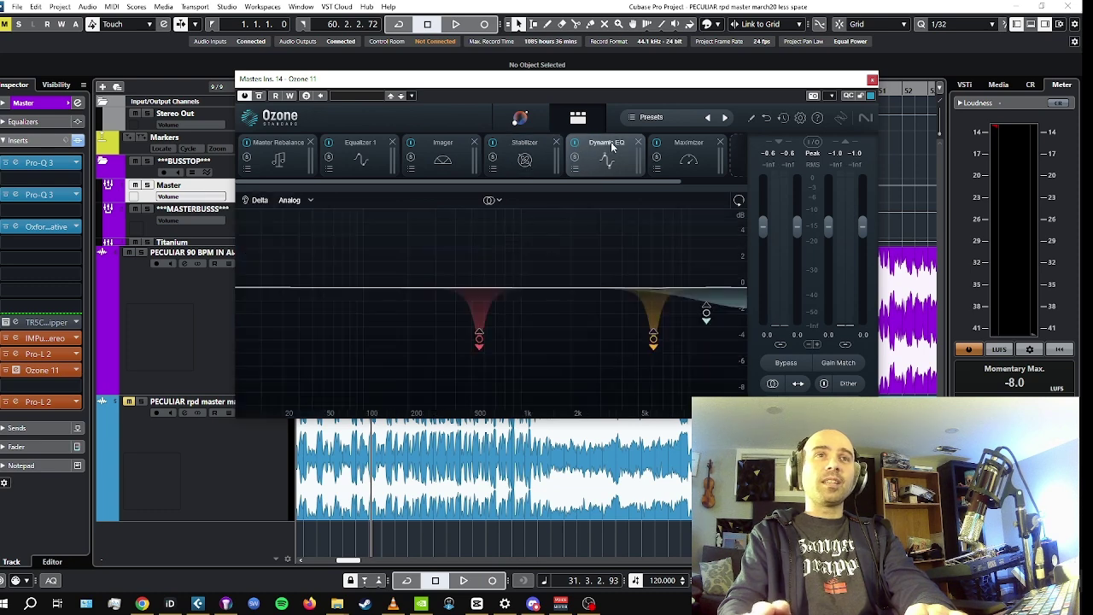
left_click(524, 160)
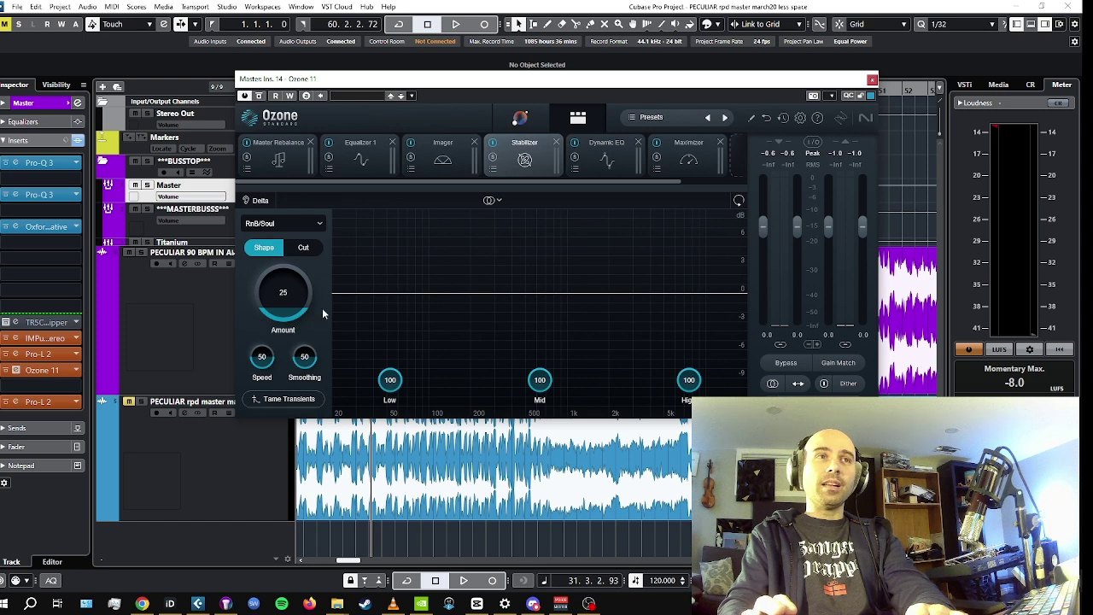
left_click(493, 144)
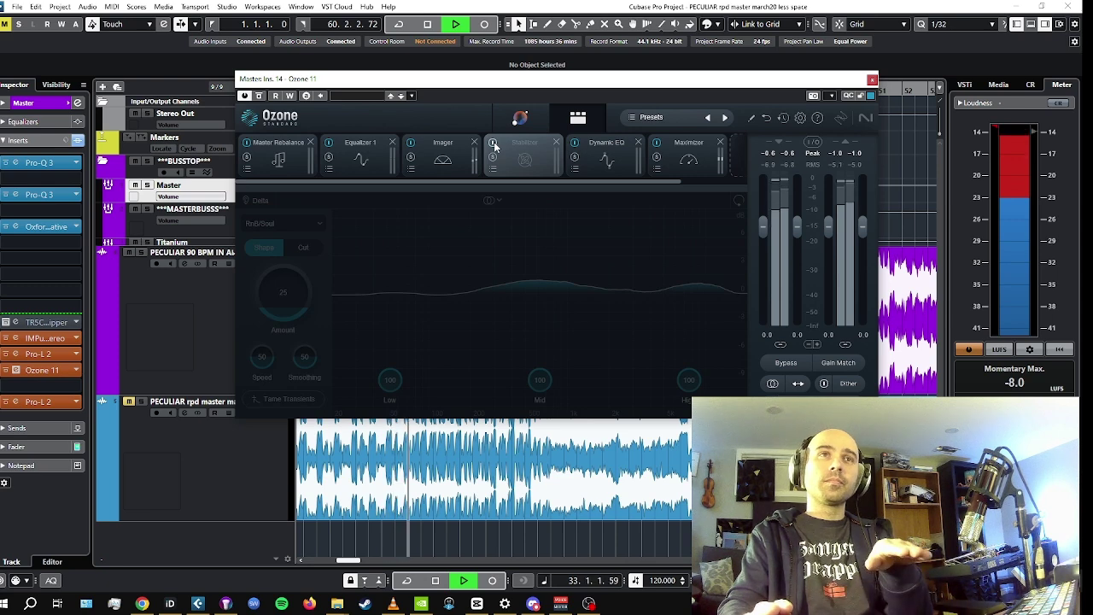
left_click(494, 143)
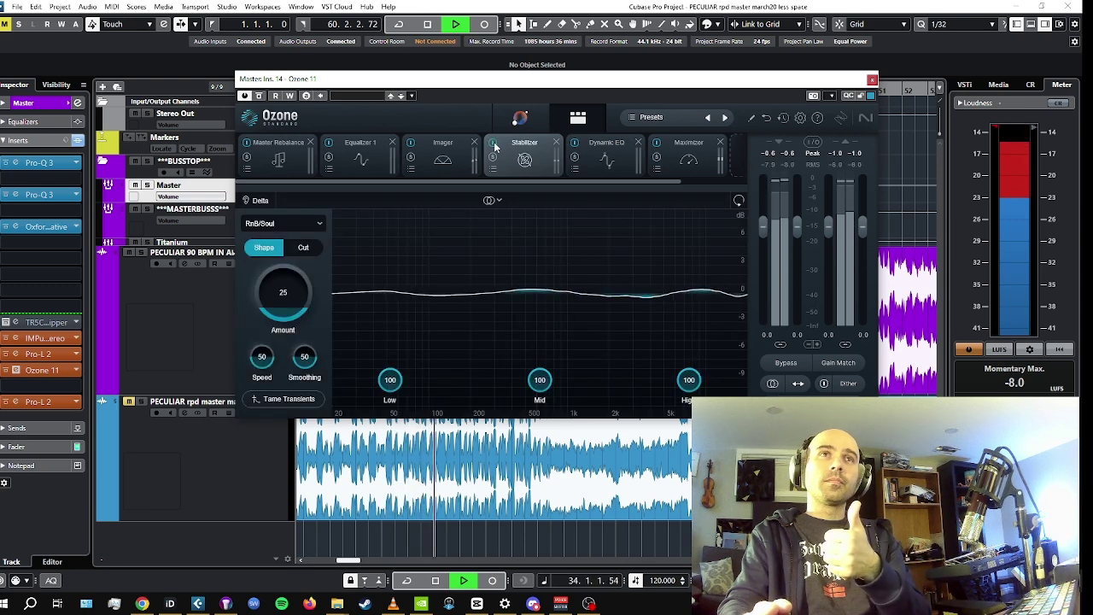
key("space")
Step: Compare Ozone 11's Dynamic EQ module with its bypass during playback, leaving the module active
left_click(573, 143)
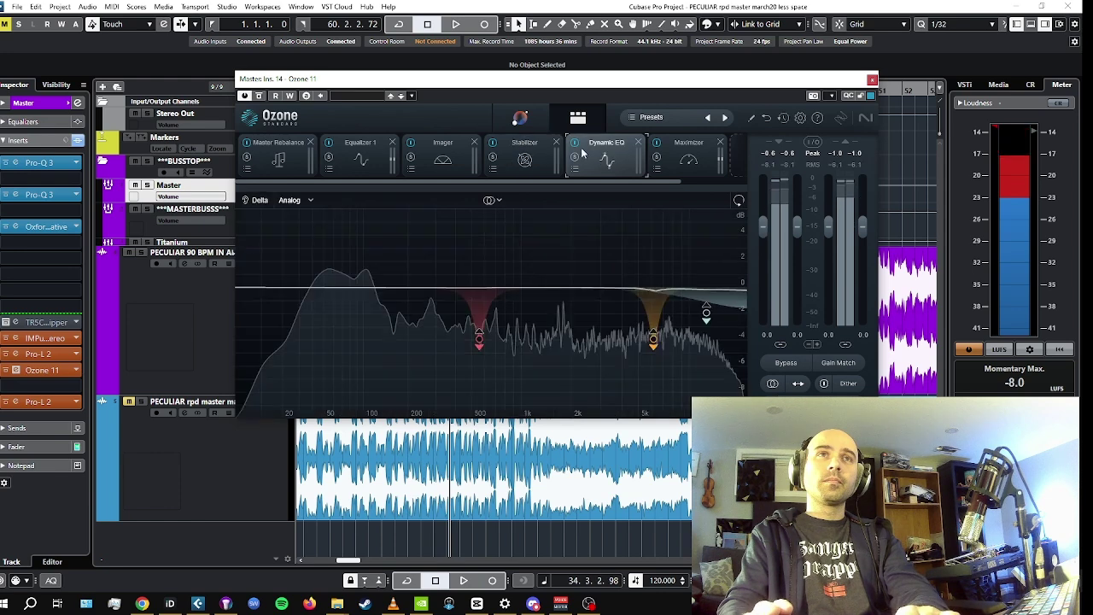
key("space")
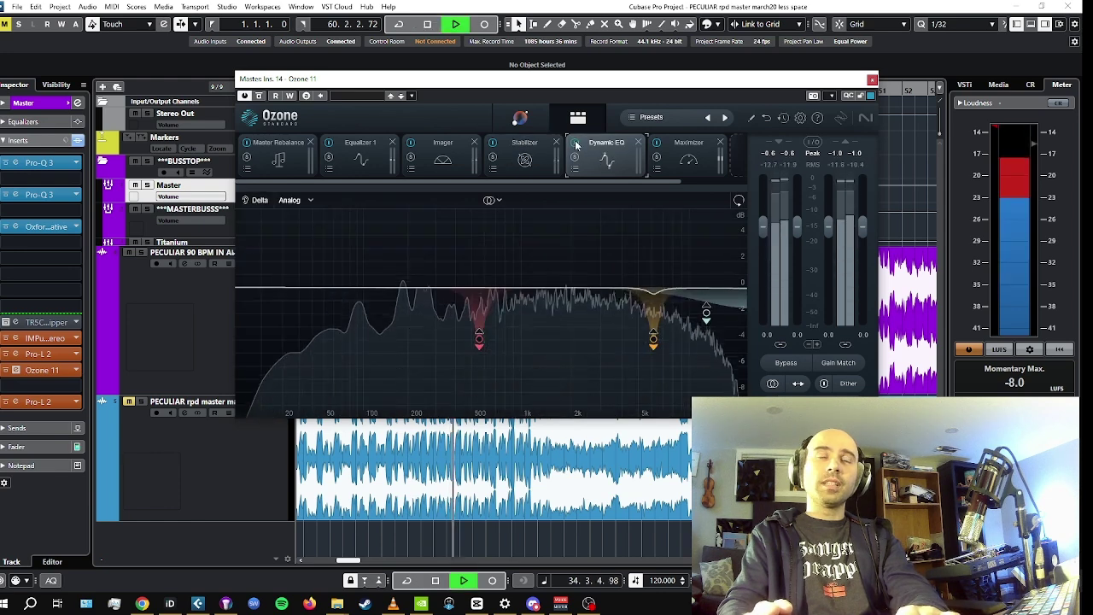
key("space")
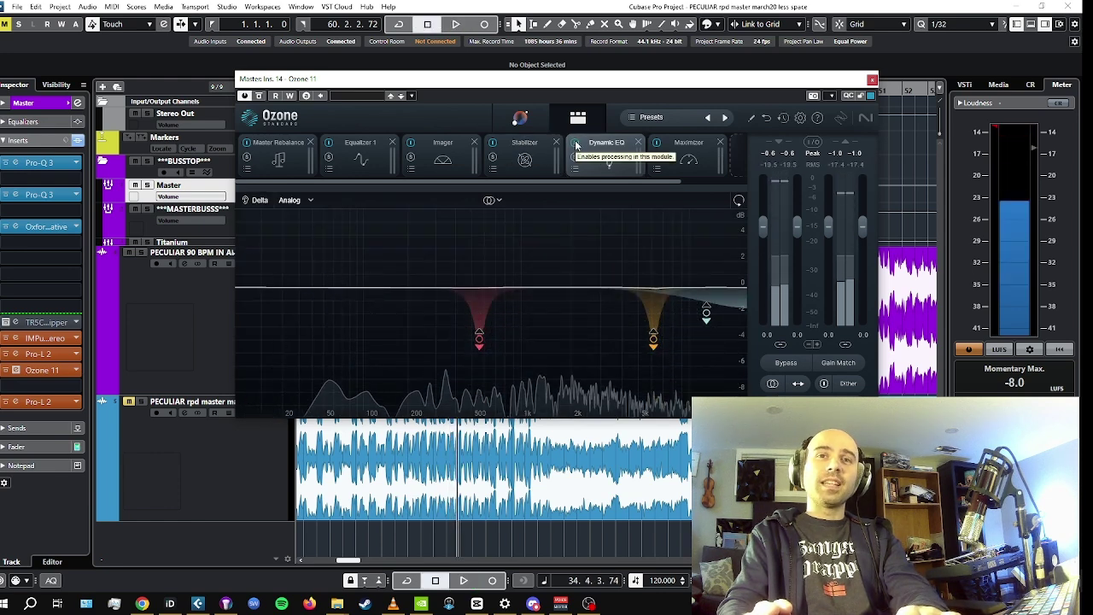
key("space")
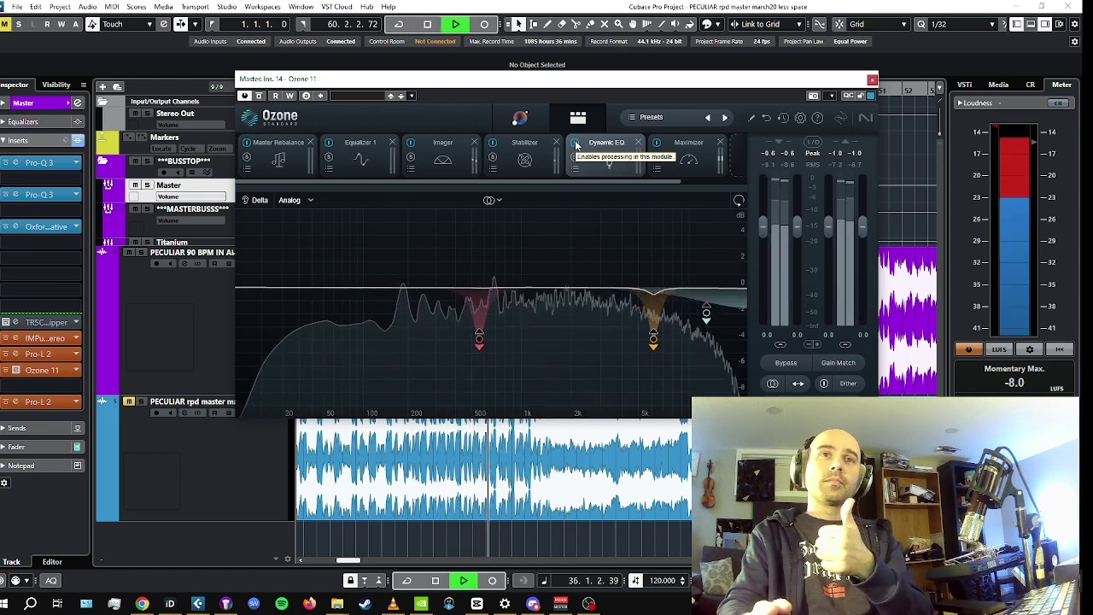
left_click(576, 143)
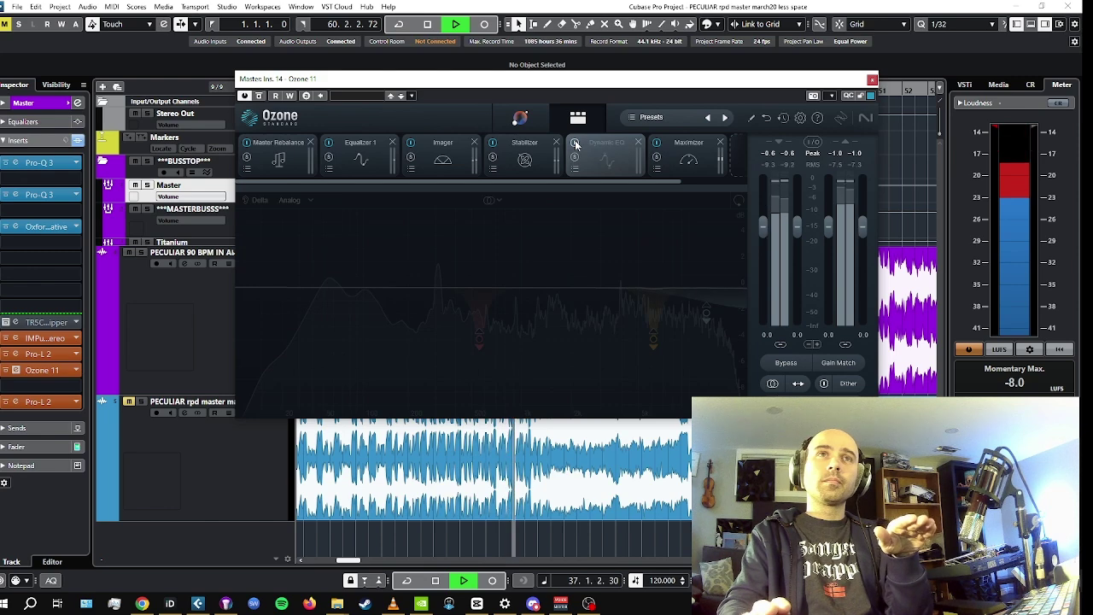
left_click(575, 144)
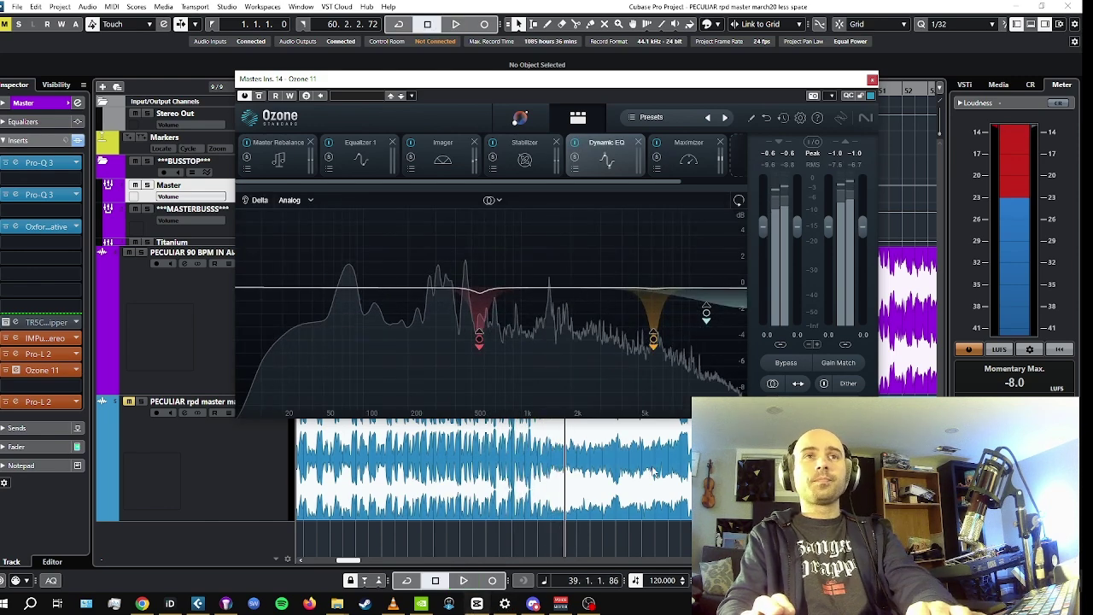
Step: Audition Ozone 11's Maximizer in IRC 4 - Modern mode and switch its limiting mode to IRC 2 during playback
left_click(696, 147)
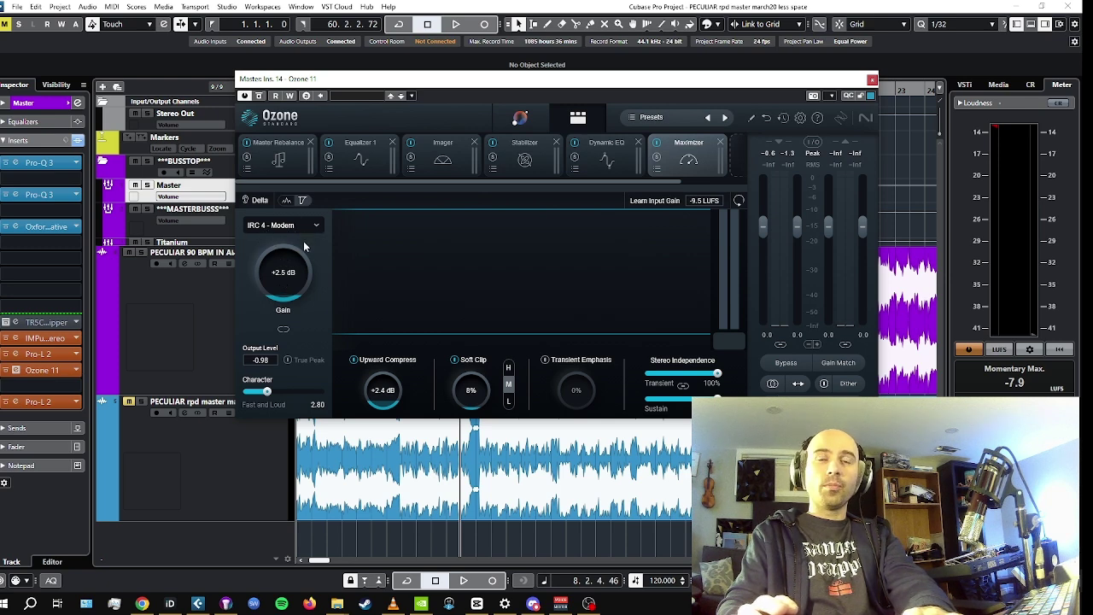
left_click(293, 229)
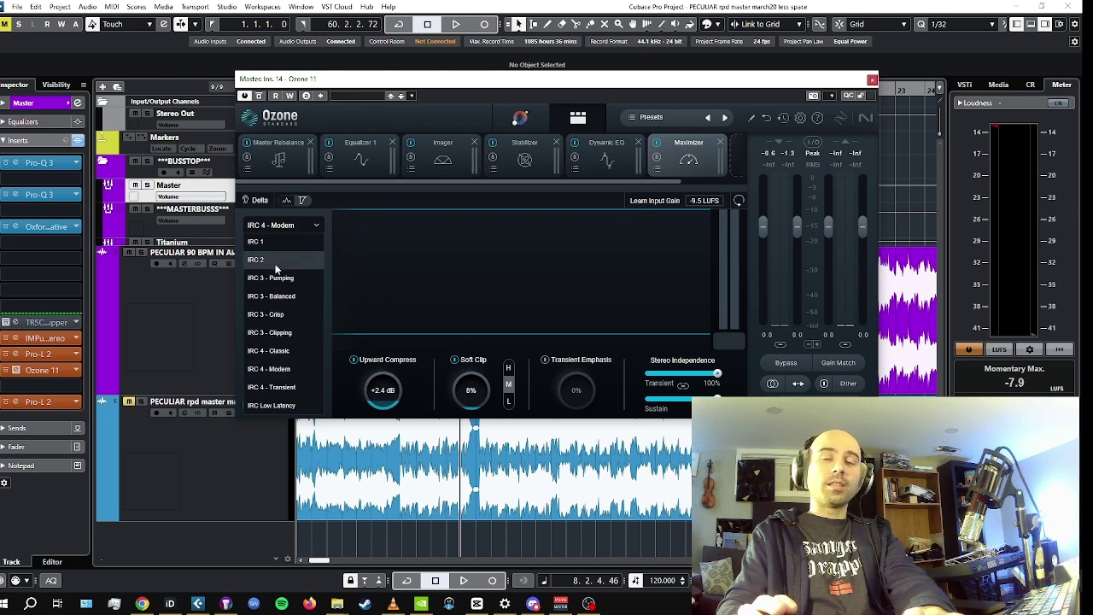
left_click(357, 281)
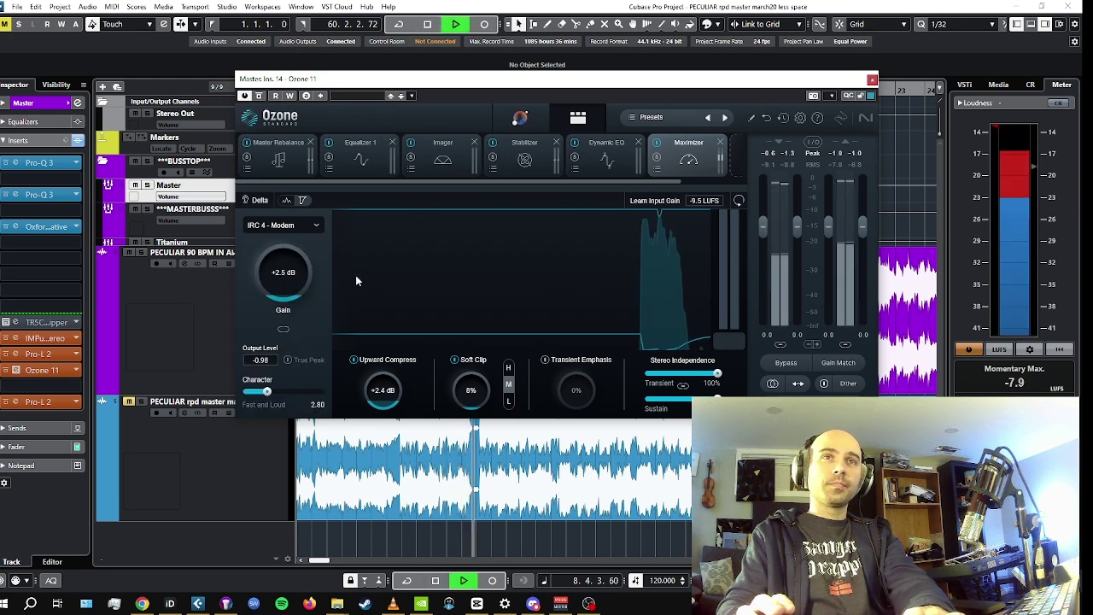
left_click(313, 228)
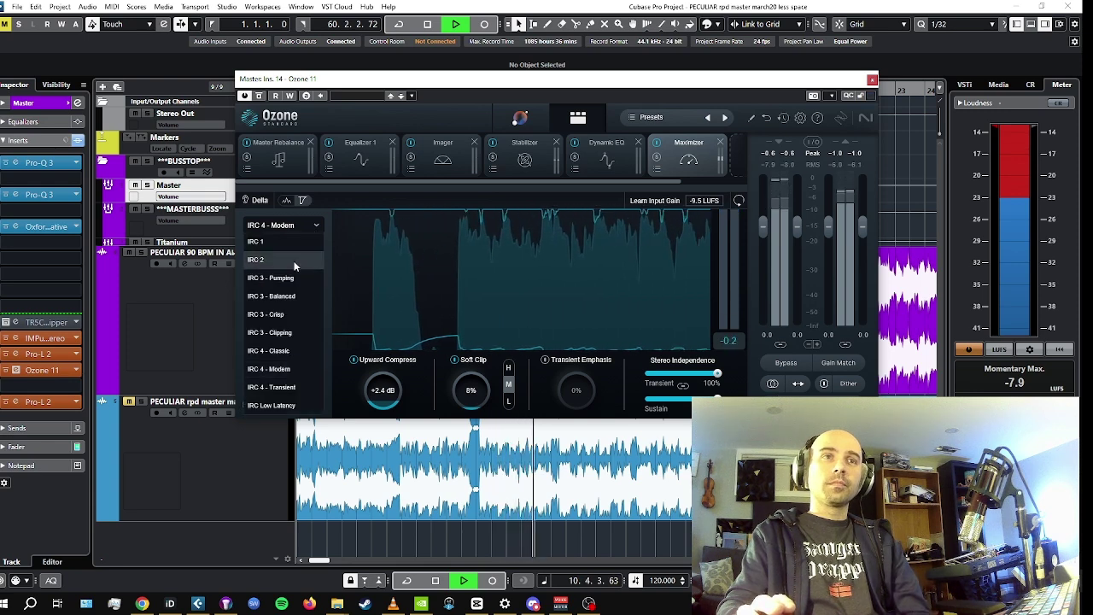
left_click(293, 260)
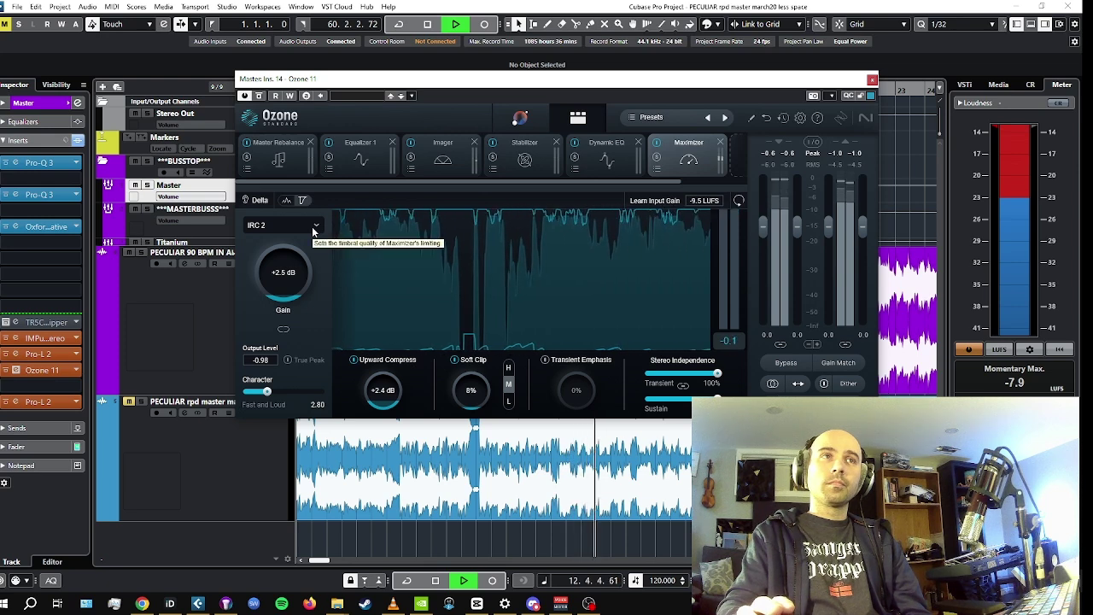
Step: Set the Ozone 11 Maximizer's limiting mode back to IRC 4 - Modern and, with playback stopped, close the plug-in window
left_click(315, 227)
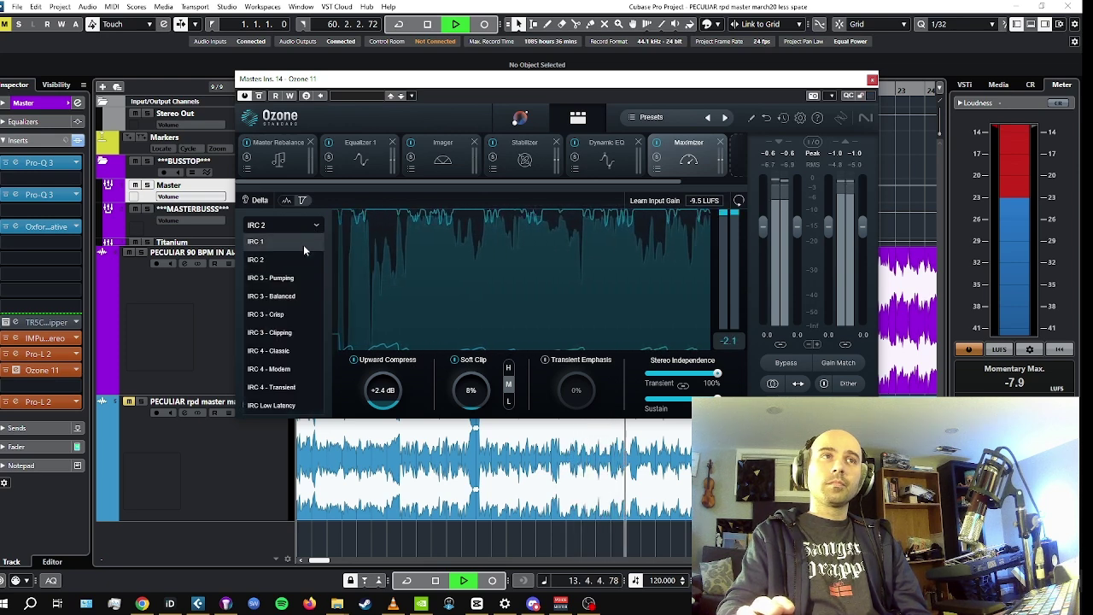
left_click(299, 367)
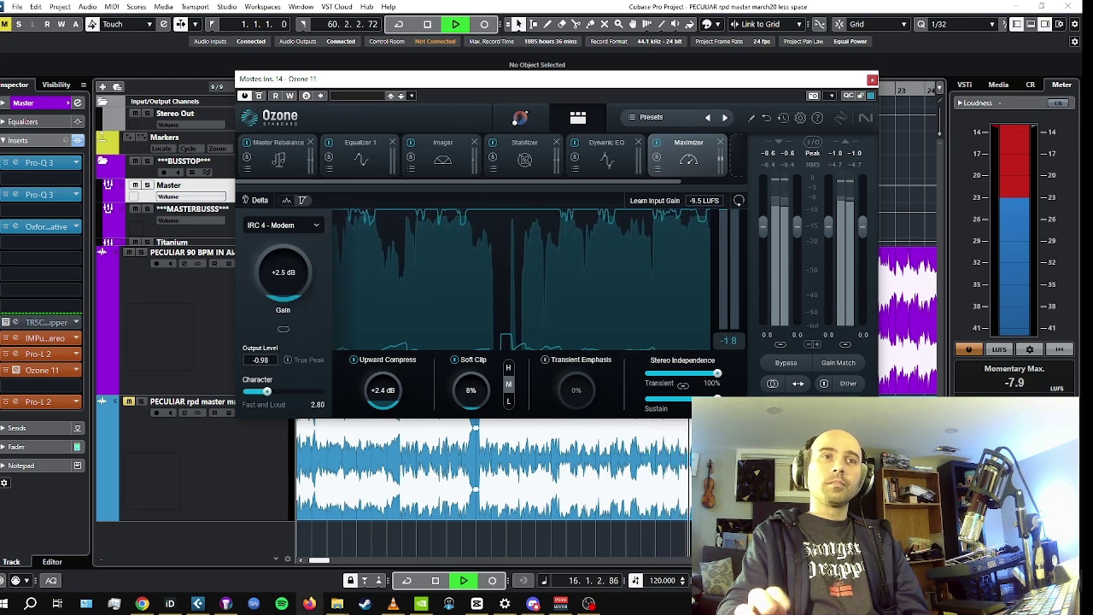
left_click(435, 581)
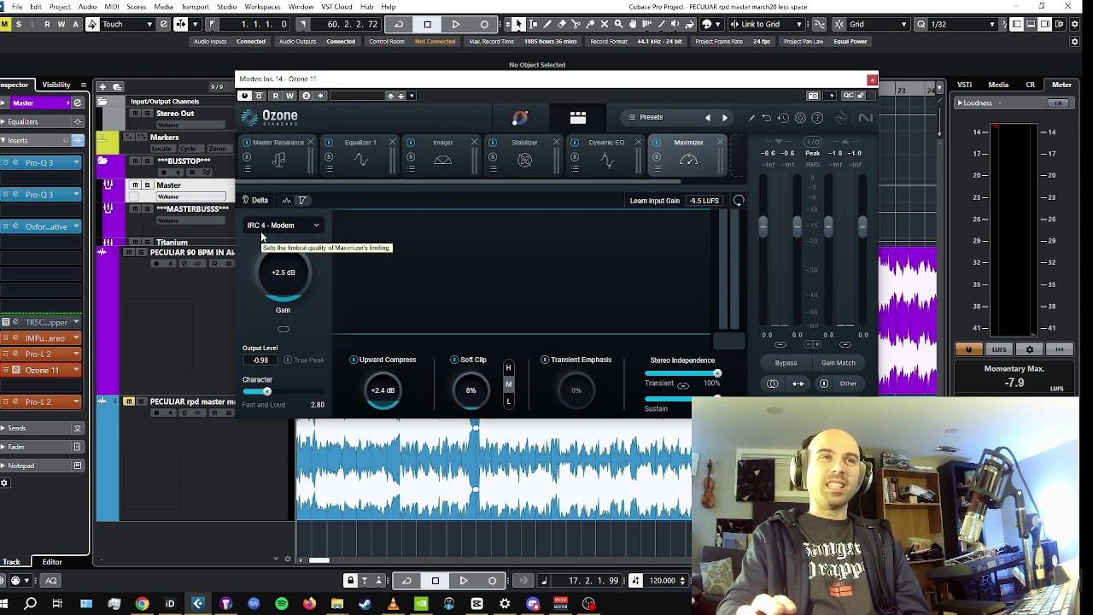
key("Escape")
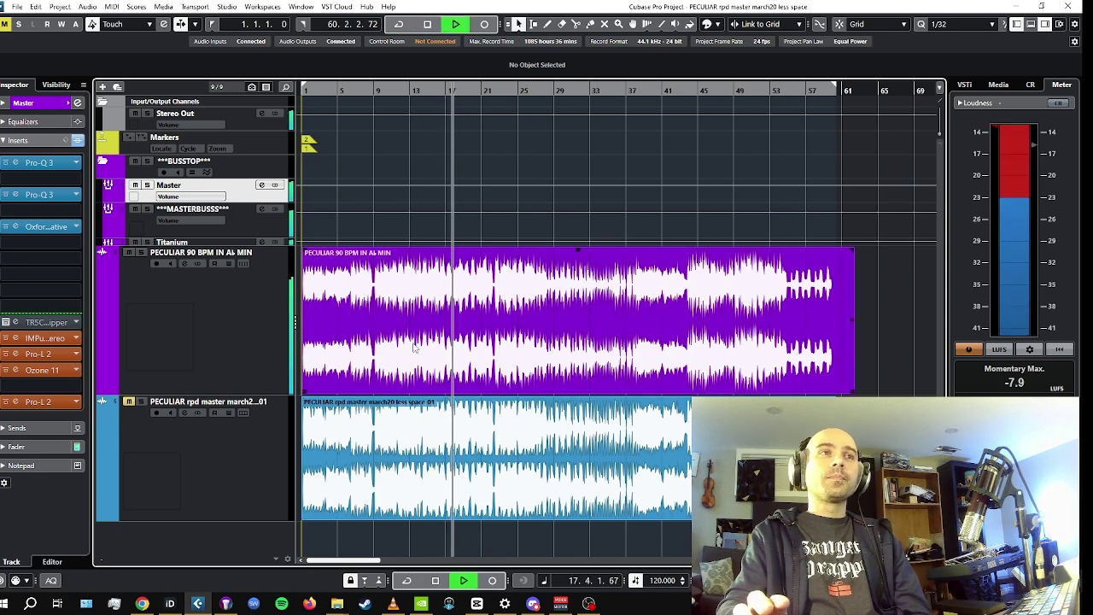
Step: Show the Stereo Out channel's fader and lower its level to about -15.3 dB during playback
left_click(154, 350)
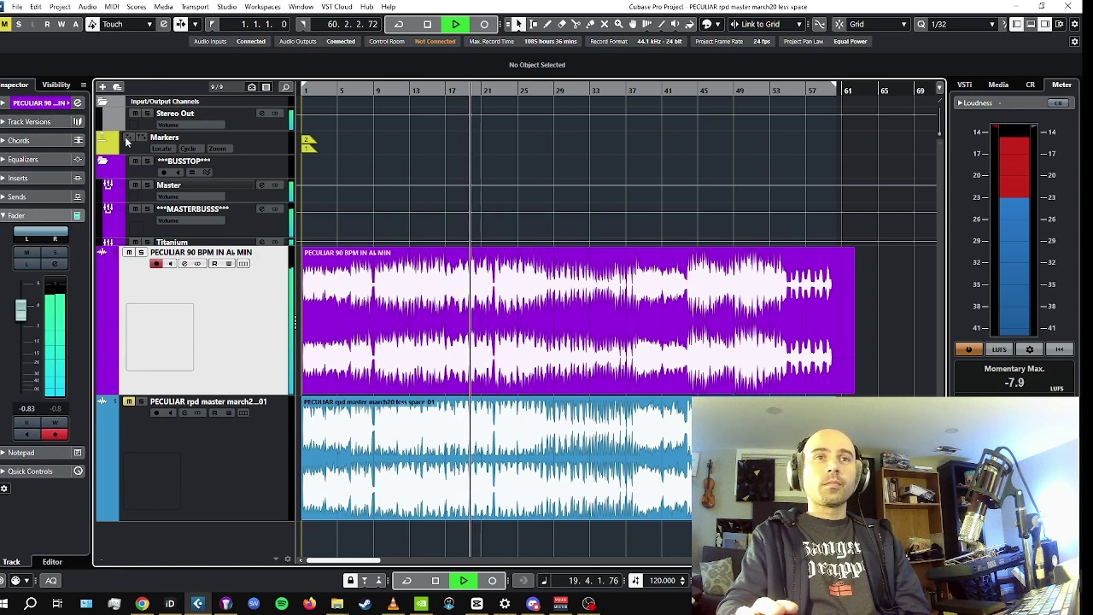
left_click(183, 117)
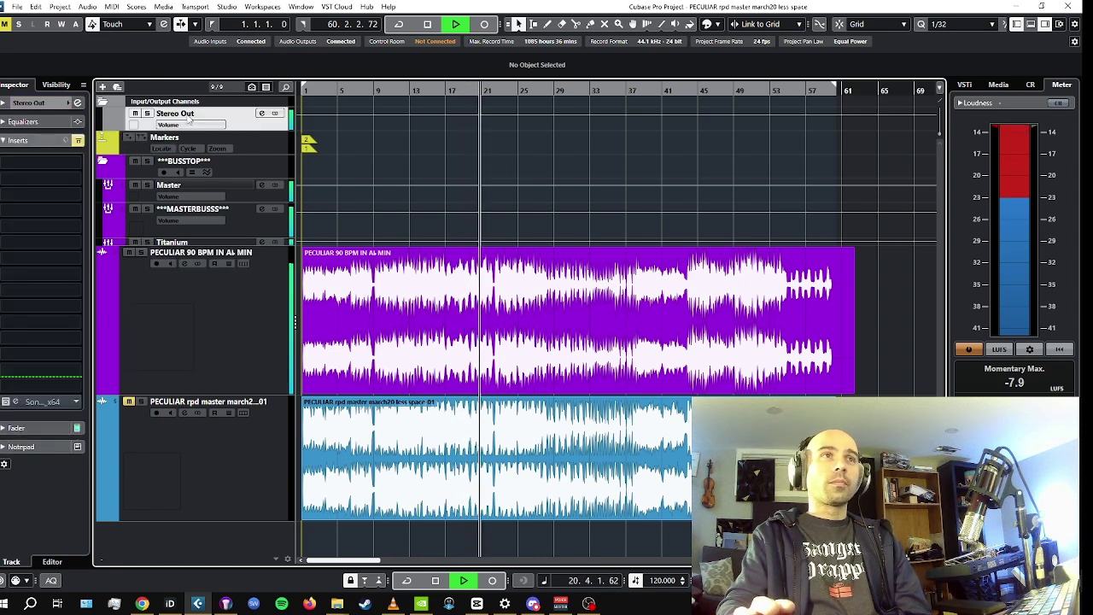
left_click(42, 429)
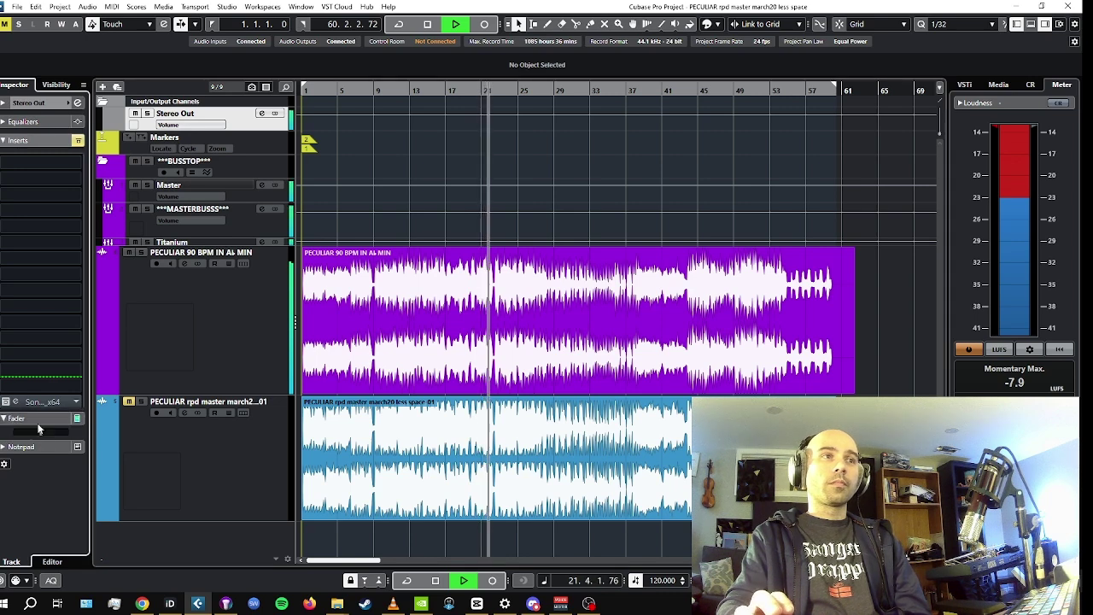
left_click_drag(25, 257, 26, 299)
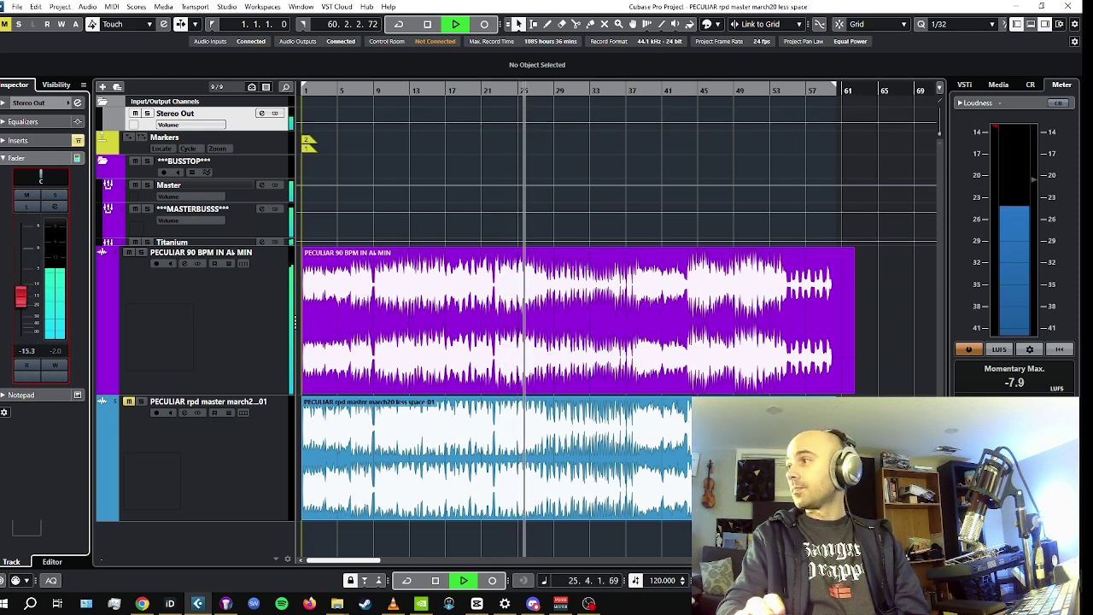